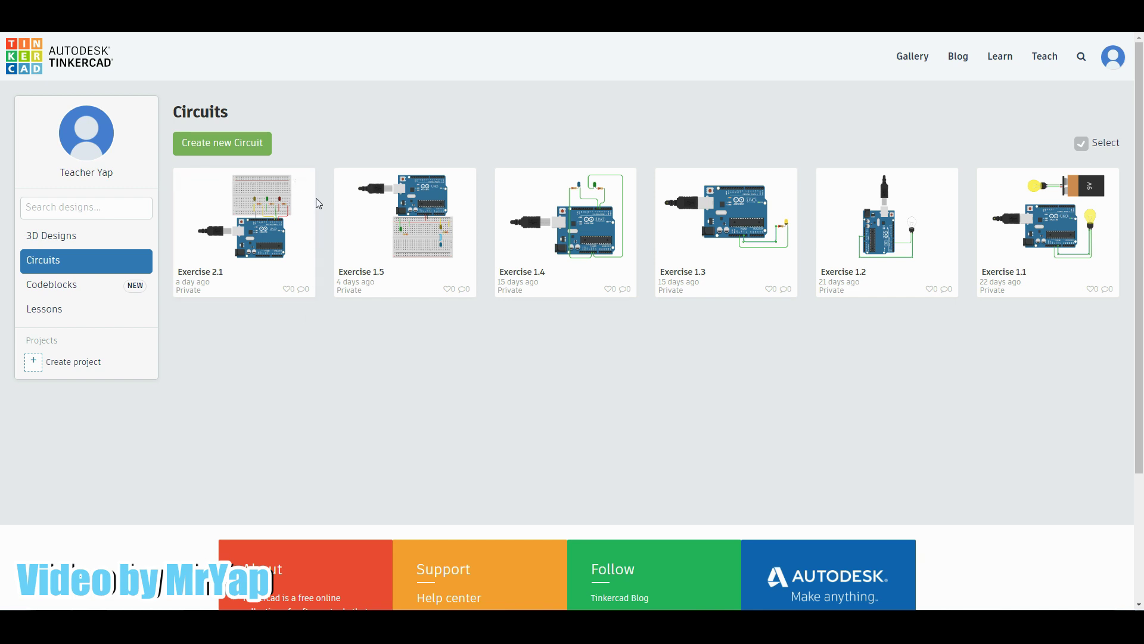
# Choose Duplicate from the Exercise 2.1 design's gear options menu.
pyautogui.moveTo(245, 190)
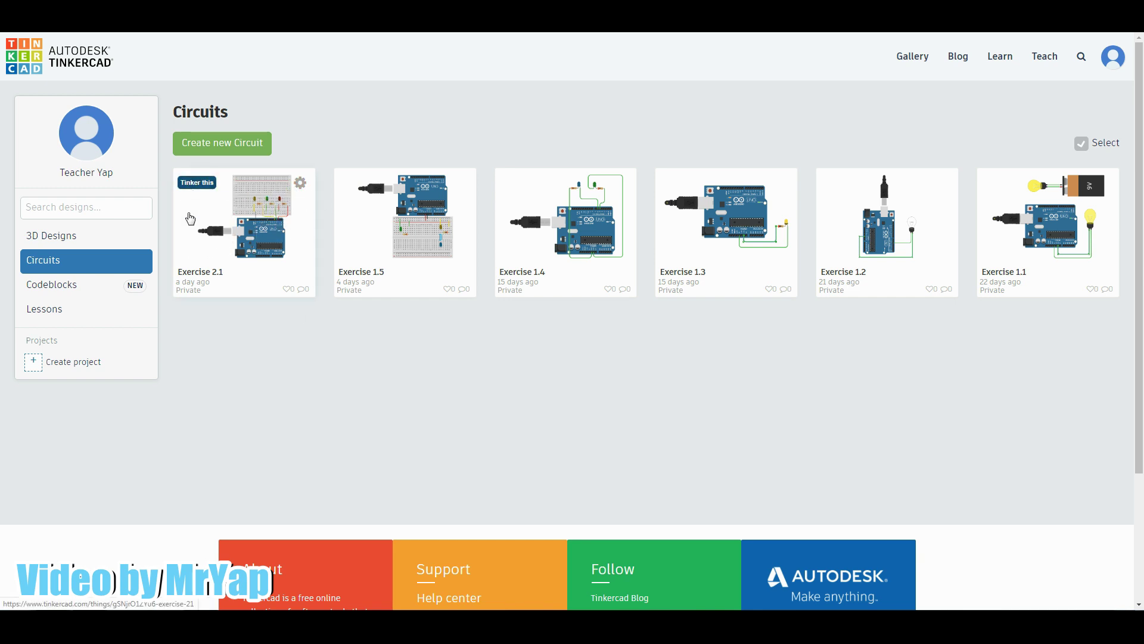
pyautogui.click(301, 187)
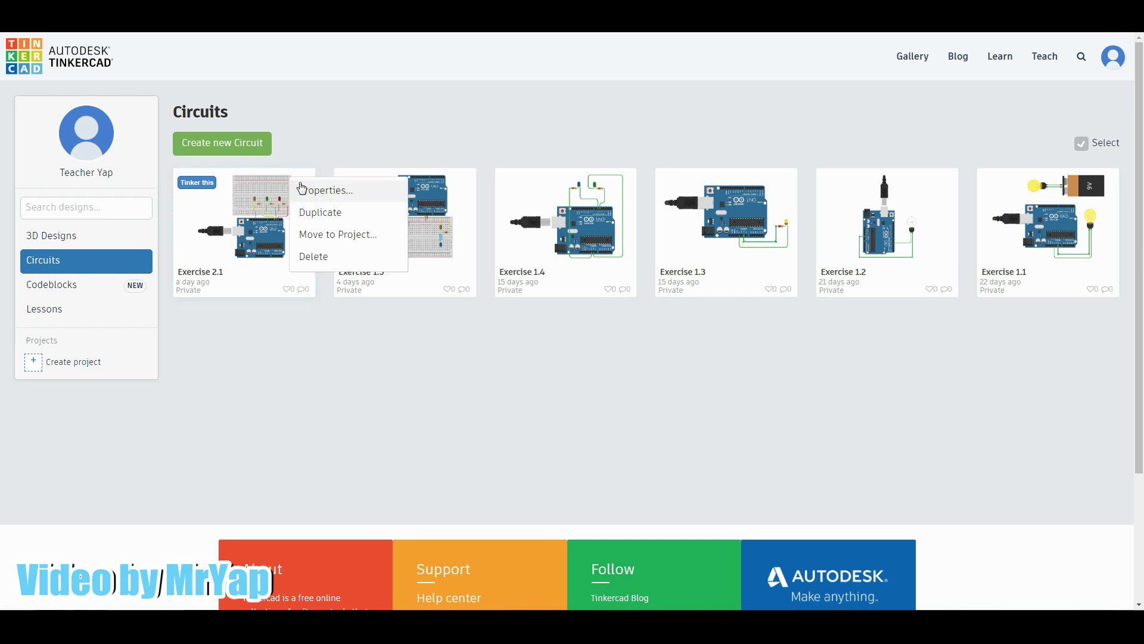
pyautogui.click(306, 220)
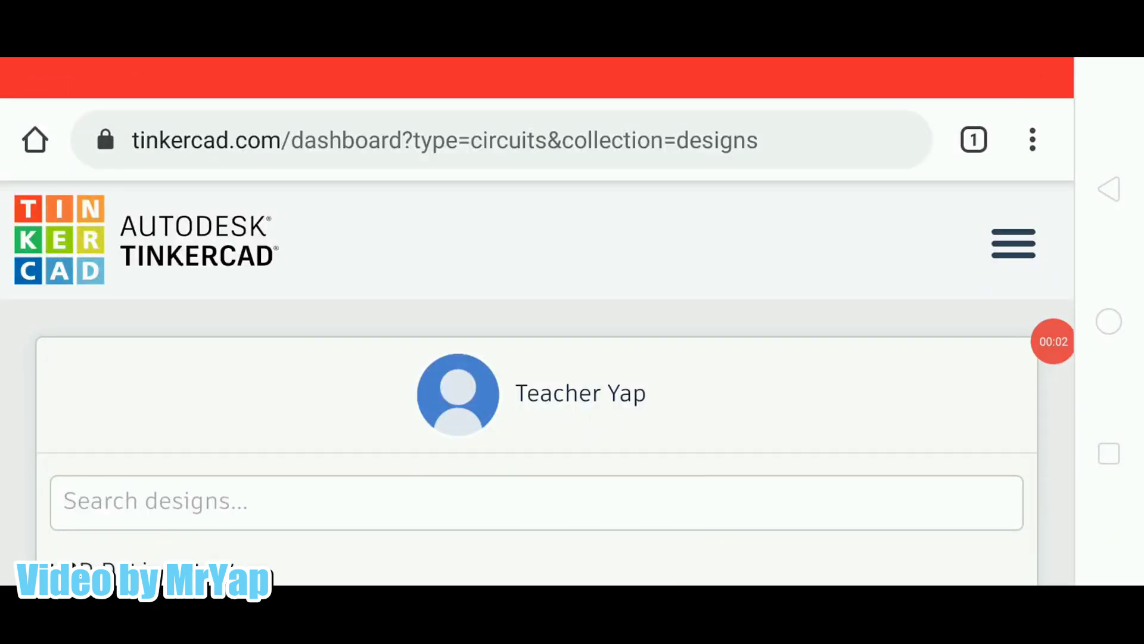
# Scroll the phone dashboard, reveal the design's extra options, and dismiss the link menu.
pyautogui.scroll(-4, 537, 370)
pyautogui.scroll(-15, 536, 399)
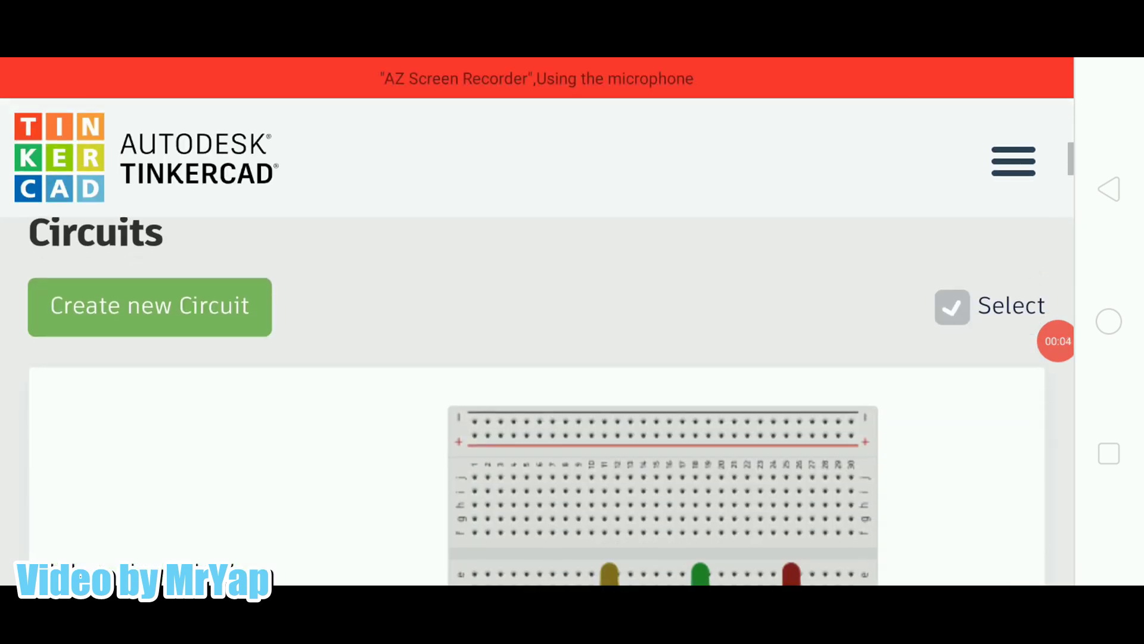
pyautogui.scroll(2, 536, 399)
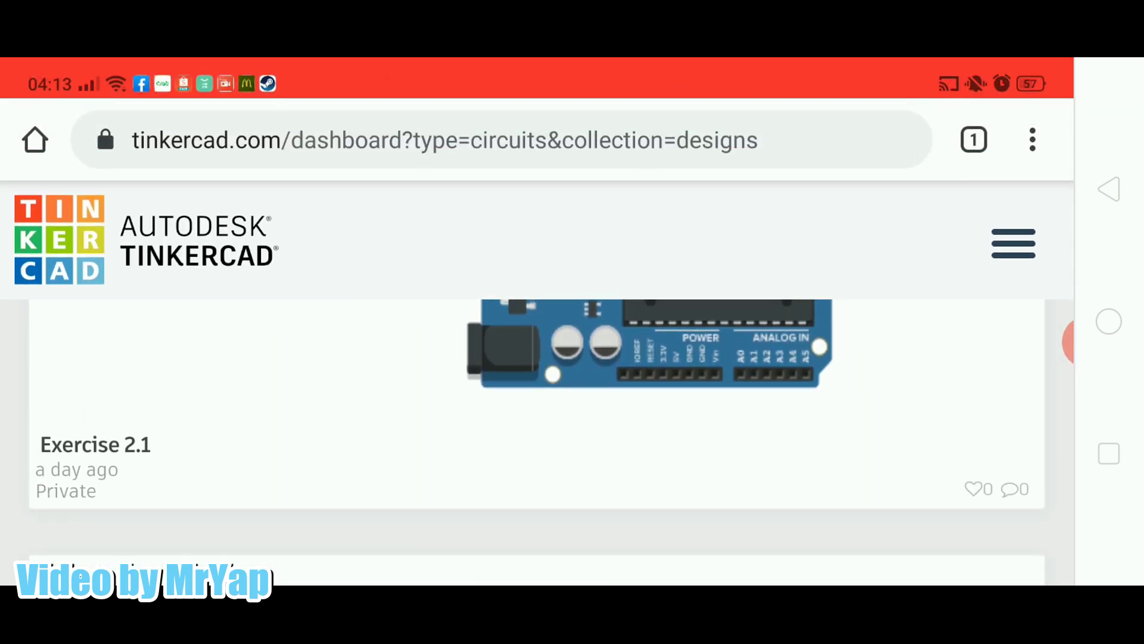
pyautogui.scroll(8, 537, 441)
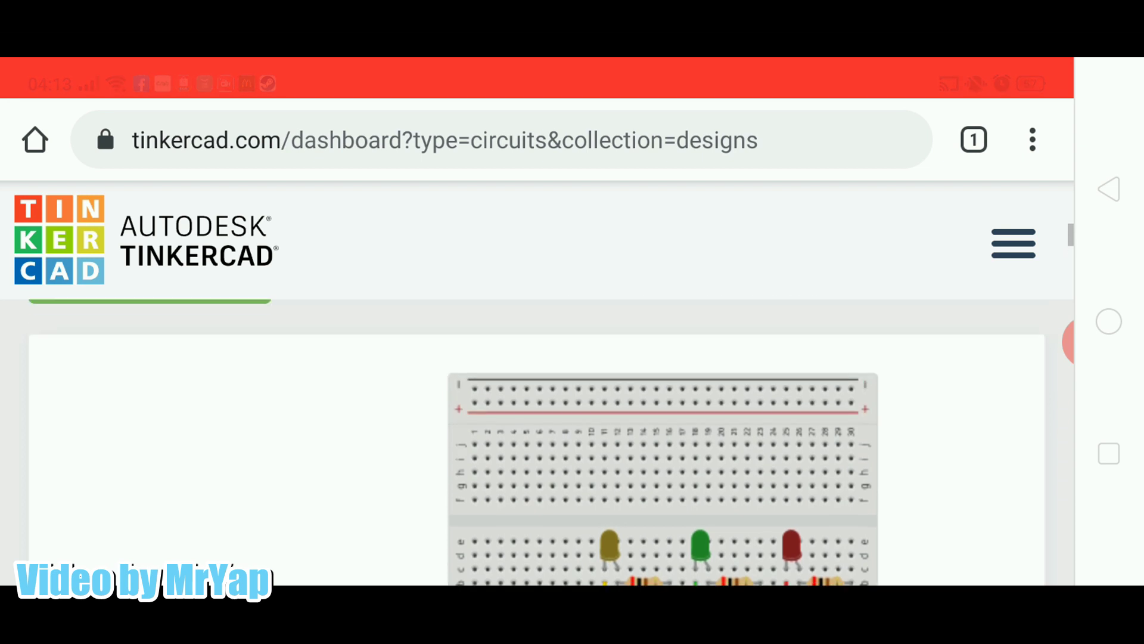
pyautogui.click(747, 451)
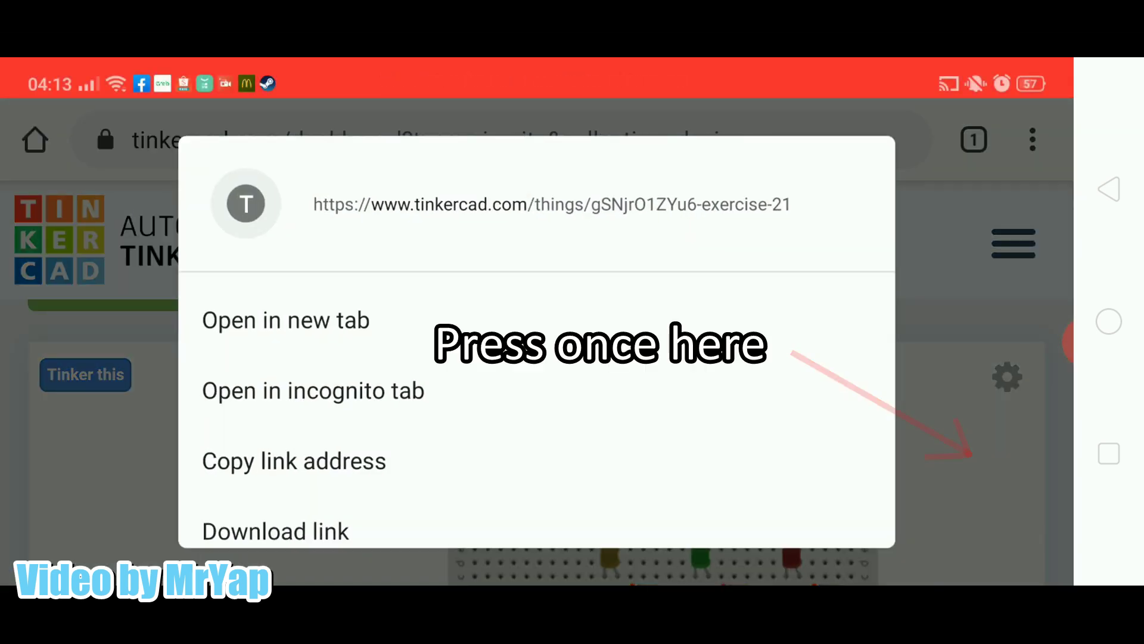
pyautogui.press('Escape')
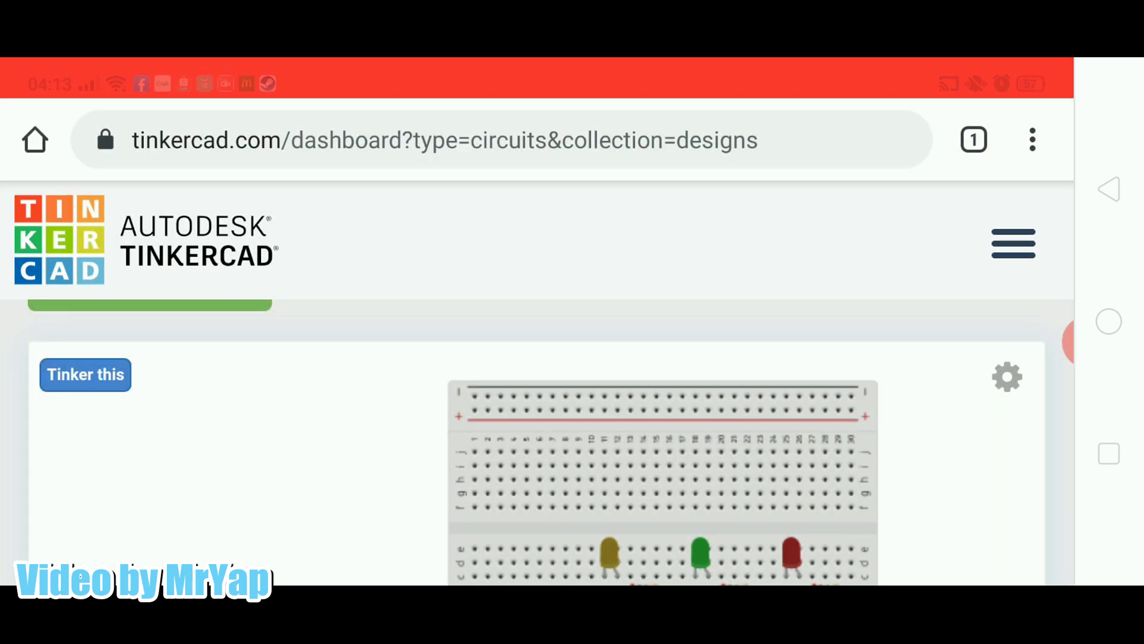
# Duplicate Exercise 2.1 from its gear options, opening Copy of Exercise 2.1.
pyautogui.click(1007, 376)
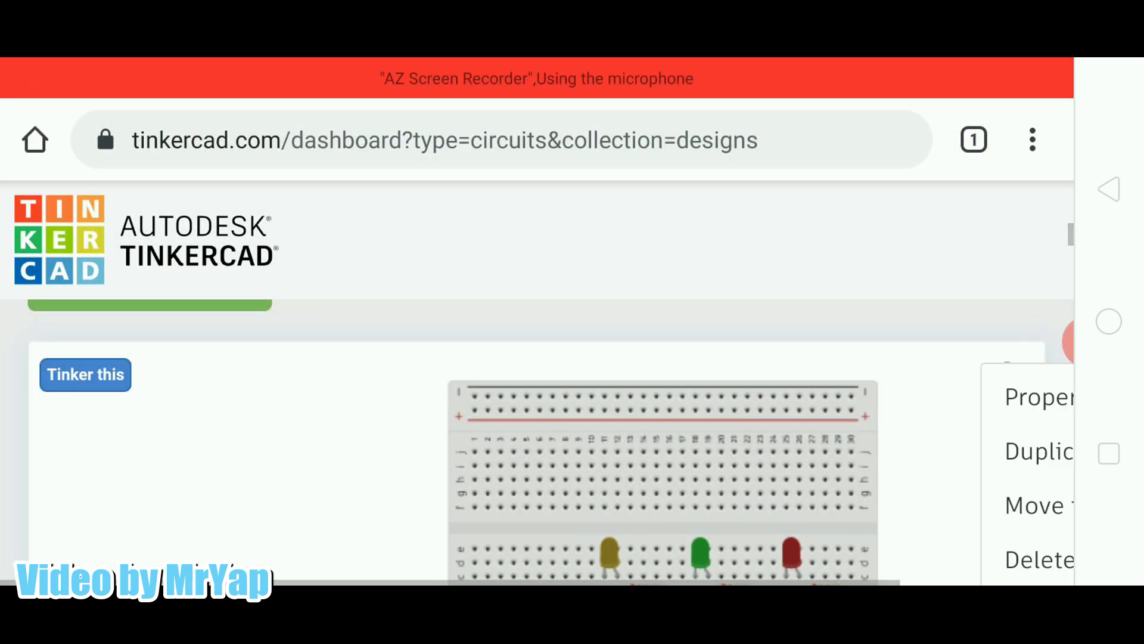
pyautogui.hscroll(3, 656, 441)
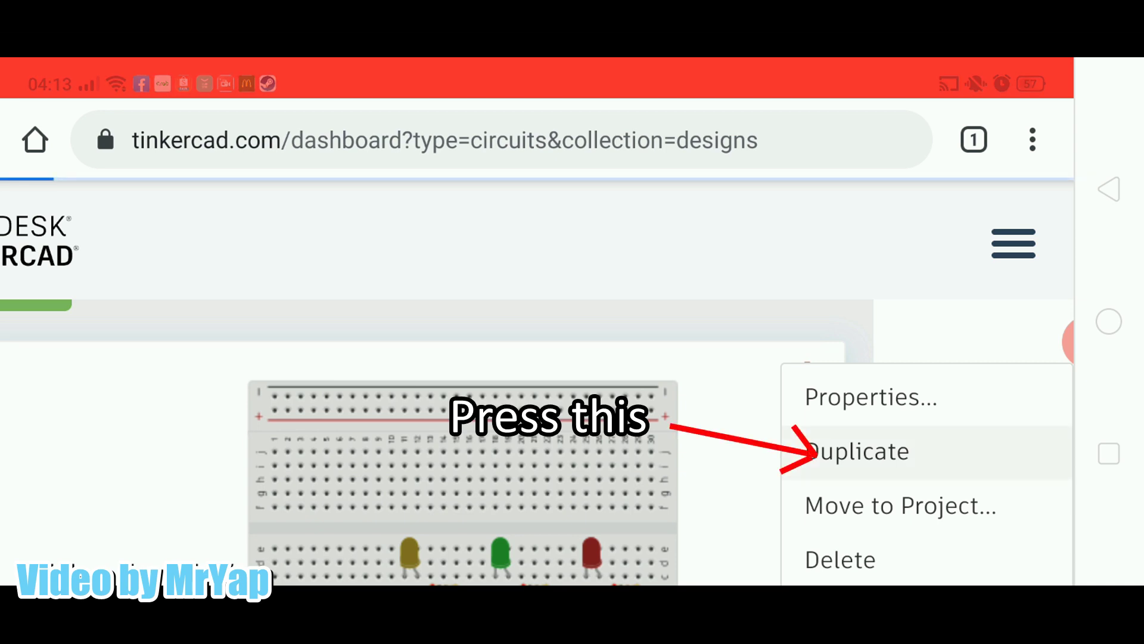
pyautogui.click(864, 451)
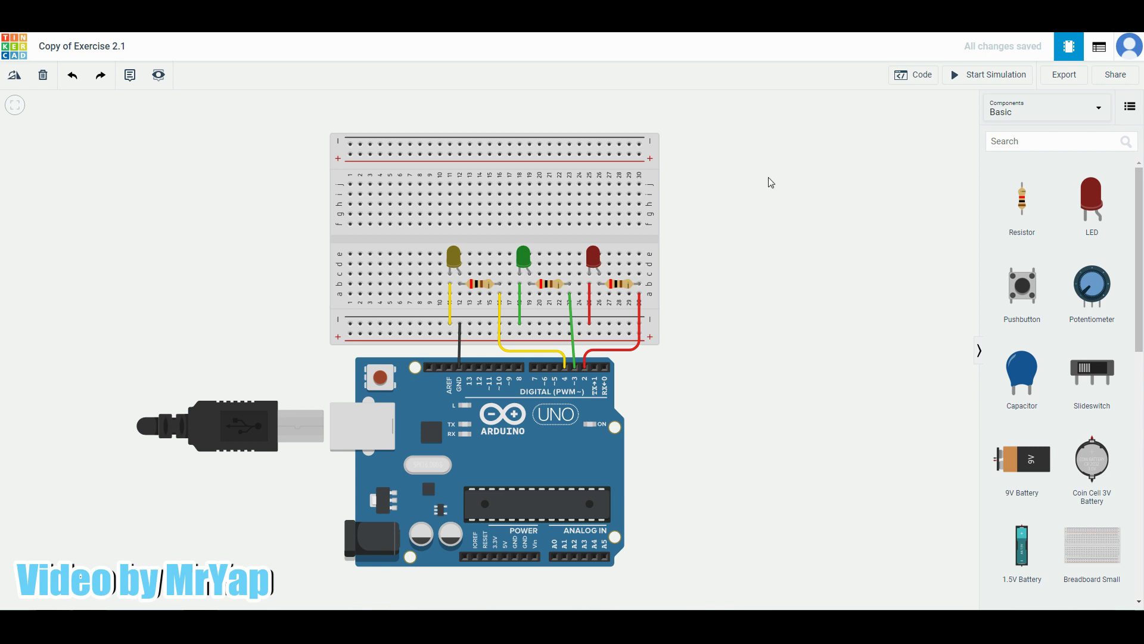
# Rename the design title from 'Copy of Exercise 2.1' to 'Exercise 2.2'.
pyautogui.click(77, 53)
pyautogui.moveTo(74, 48); pyautogui.dragTo(5, 51)
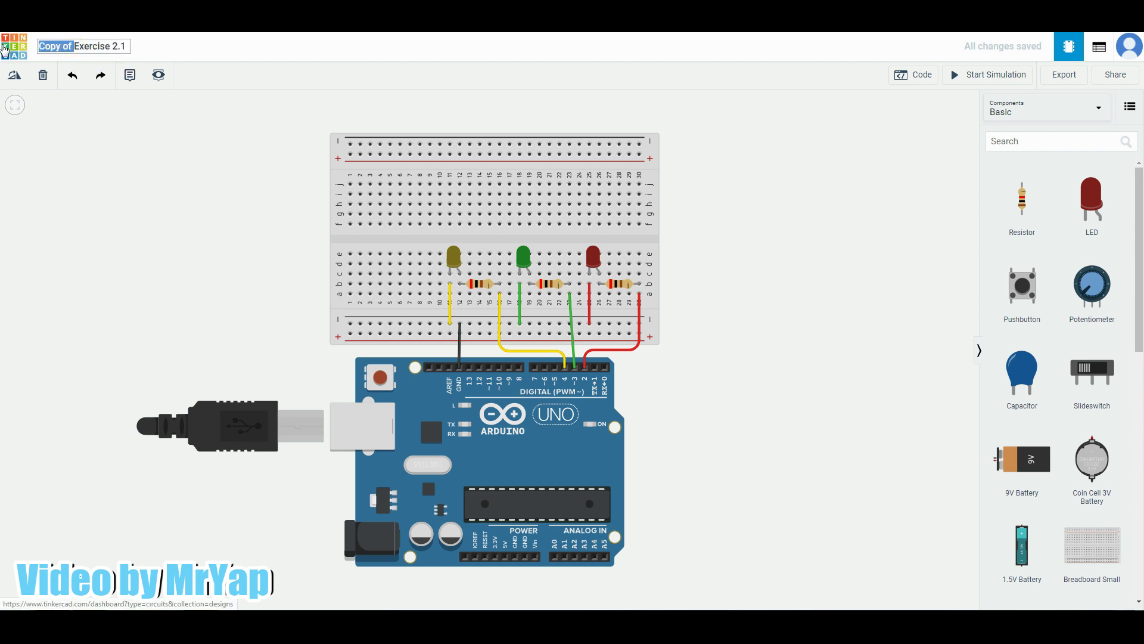
pyautogui.press('BackSpace')
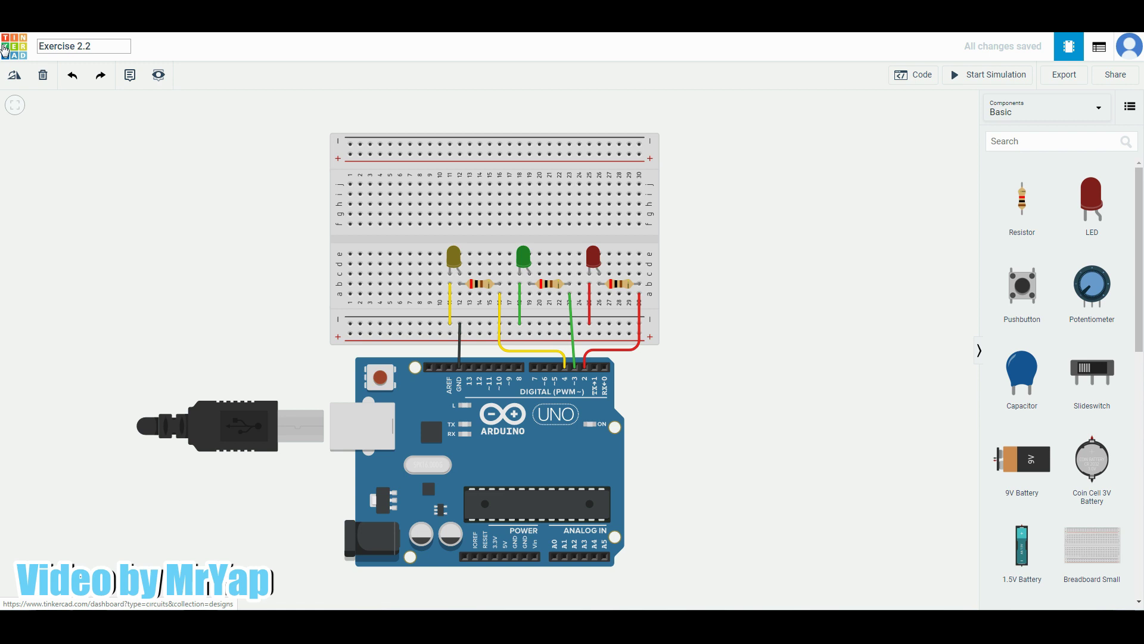
pyautogui.press('Escape')
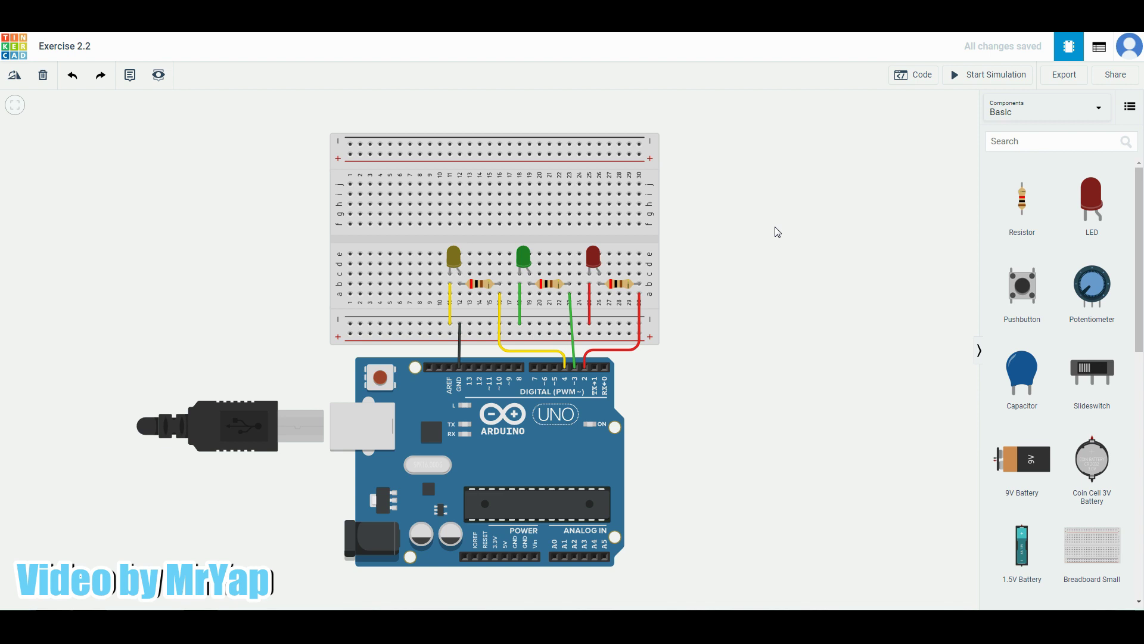
pyautogui.click(902, 76)
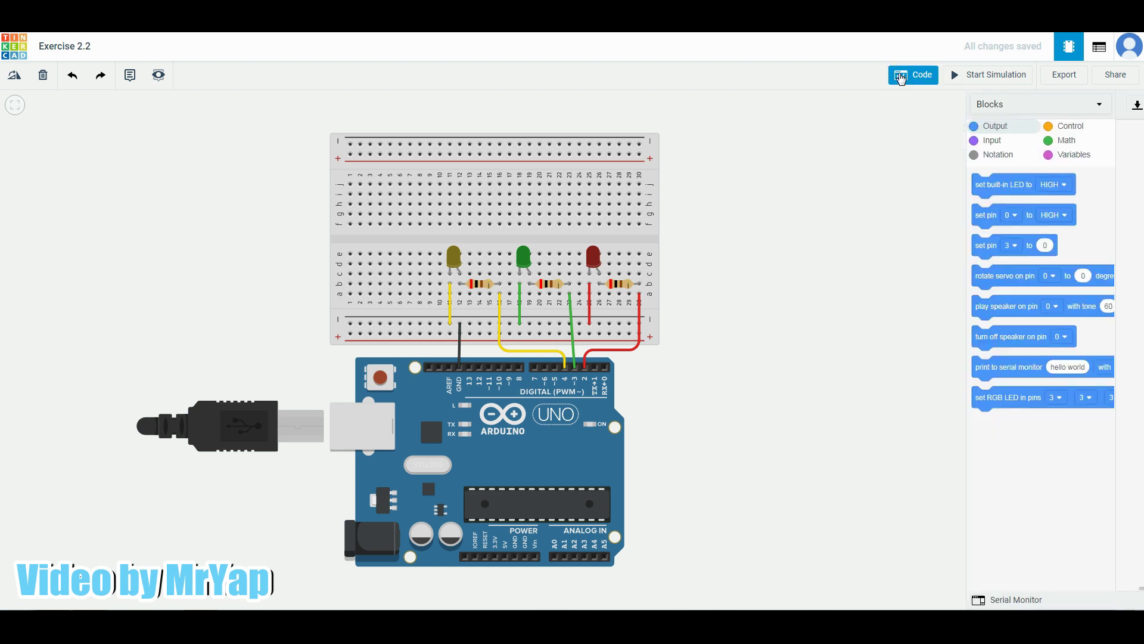
pyautogui.scroll(5, 1002, 196)
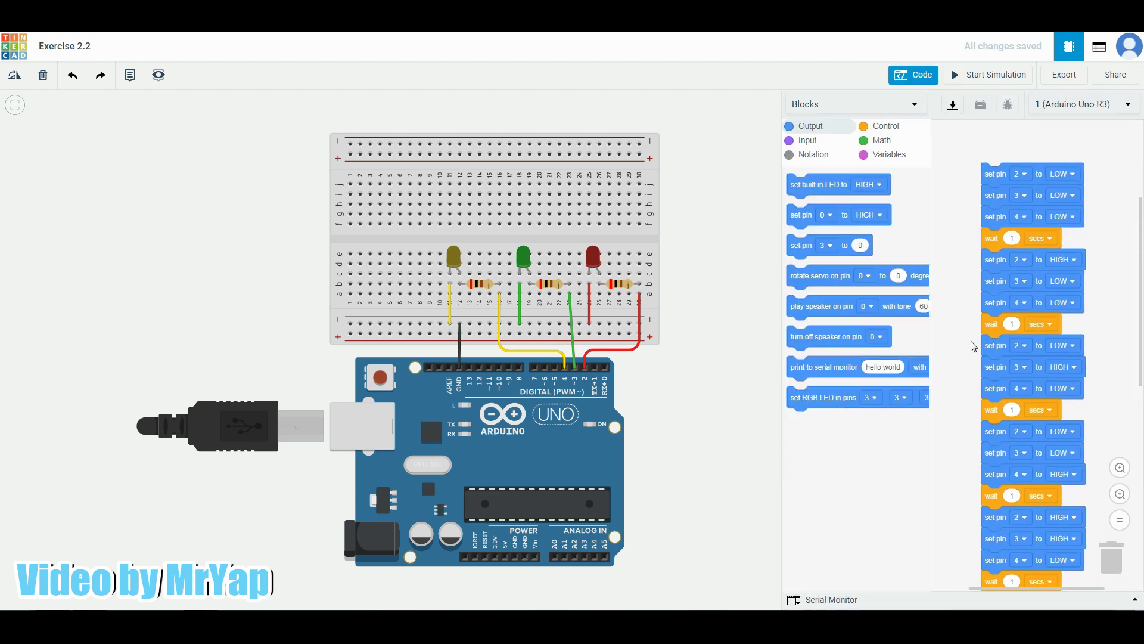
pyautogui.click(915, 77)
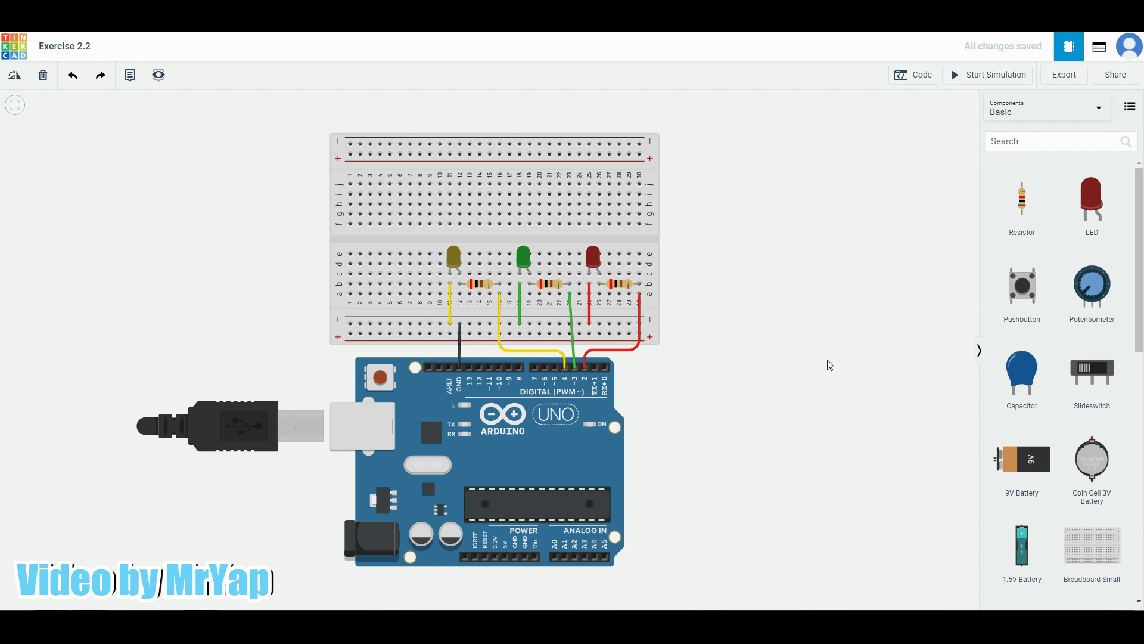
# Delete the red LED from the breadboard, leaving the resistors and wires.
pyautogui.click(595, 255)
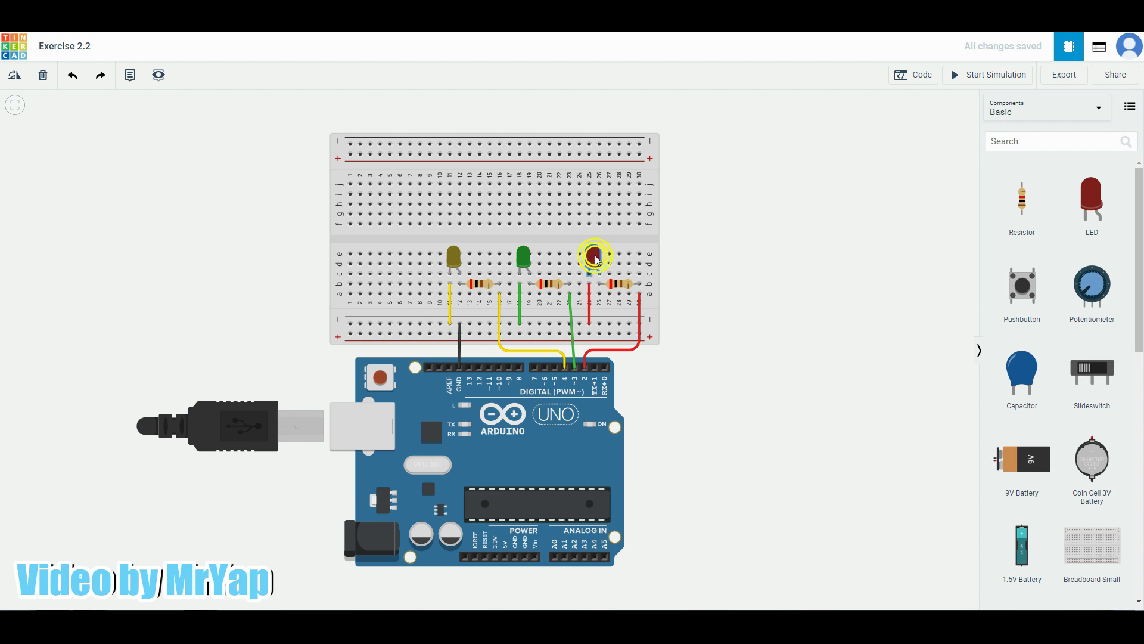
pyautogui.click(44, 76)
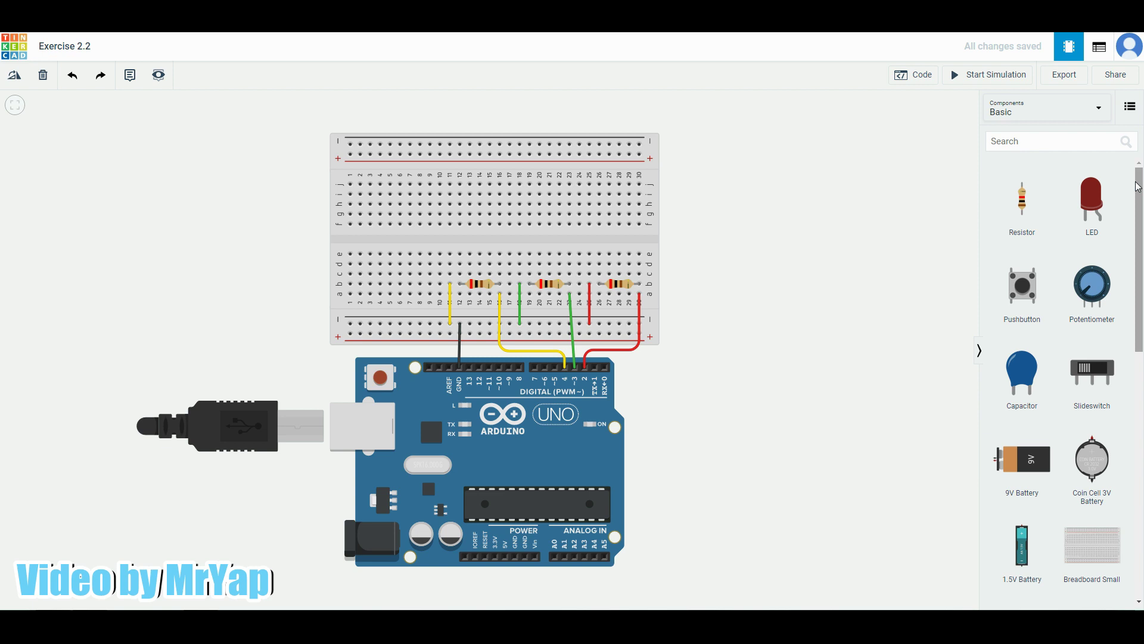
pyautogui.moveTo(1138, 187); pyautogui.dragTo(1140, 418)
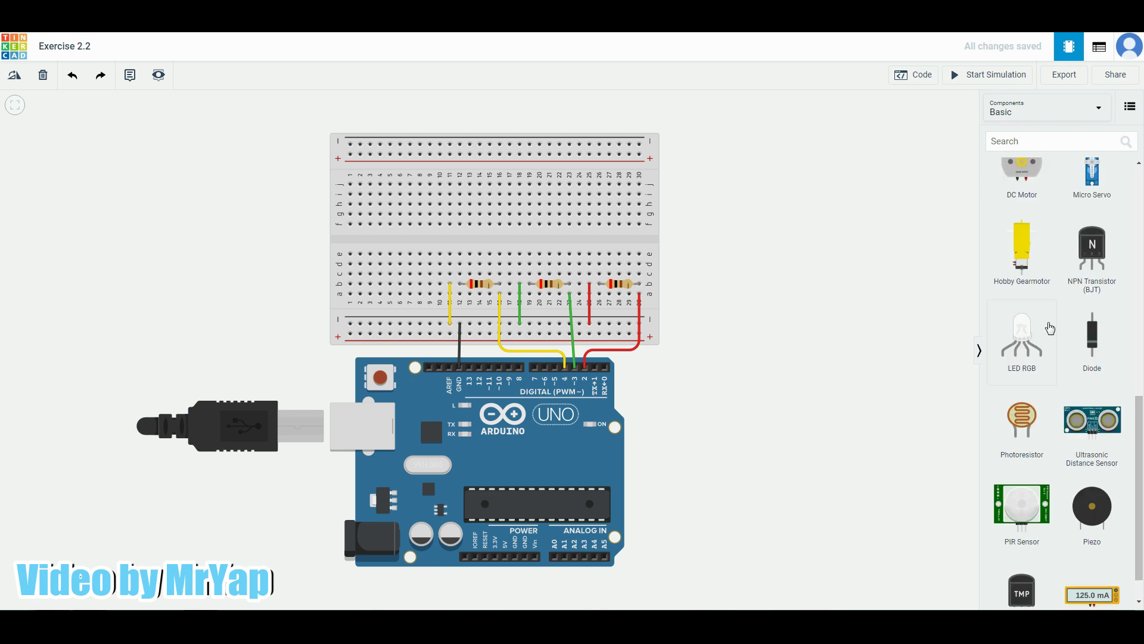
# Search components for 'led' and place an LED RGB on the breadboard's upper rows.
pyautogui.click(1010, 136)
pyautogui.write('led')
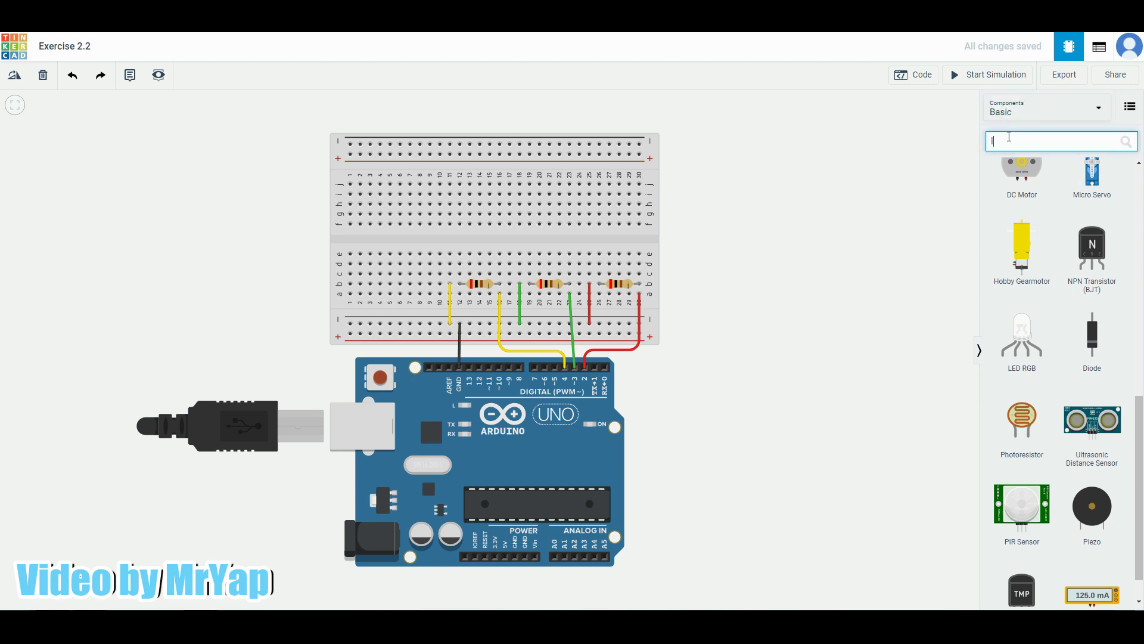
pyautogui.press('Return')
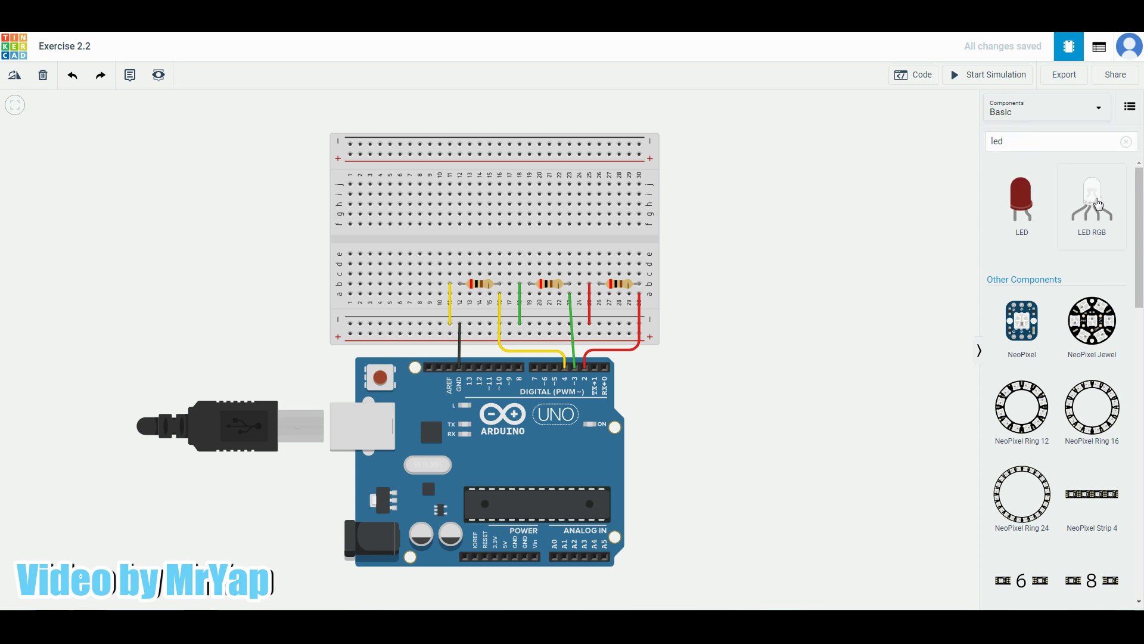
pyautogui.moveTo(1094, 200); pyautogui.dragTo(747, 199)
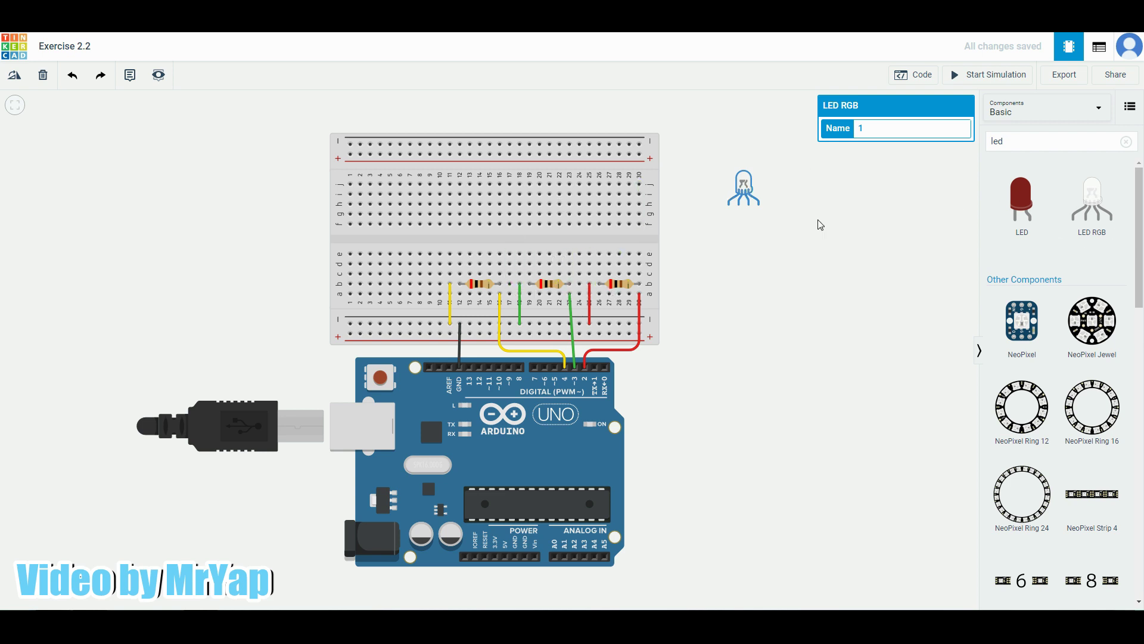
pyautogui.moveTo(747, 182); pyautogui.dragTo(533, 189)
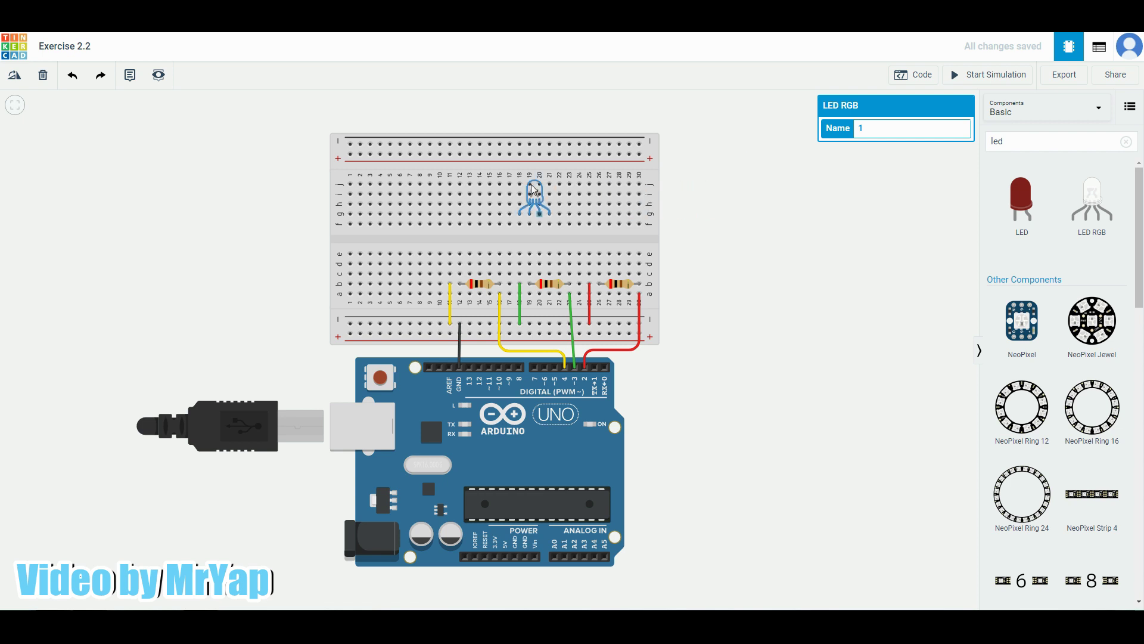
# Draw a wire from the RGB LED's cathode column down to the ground rail.
pyautogui.click(794, 267)
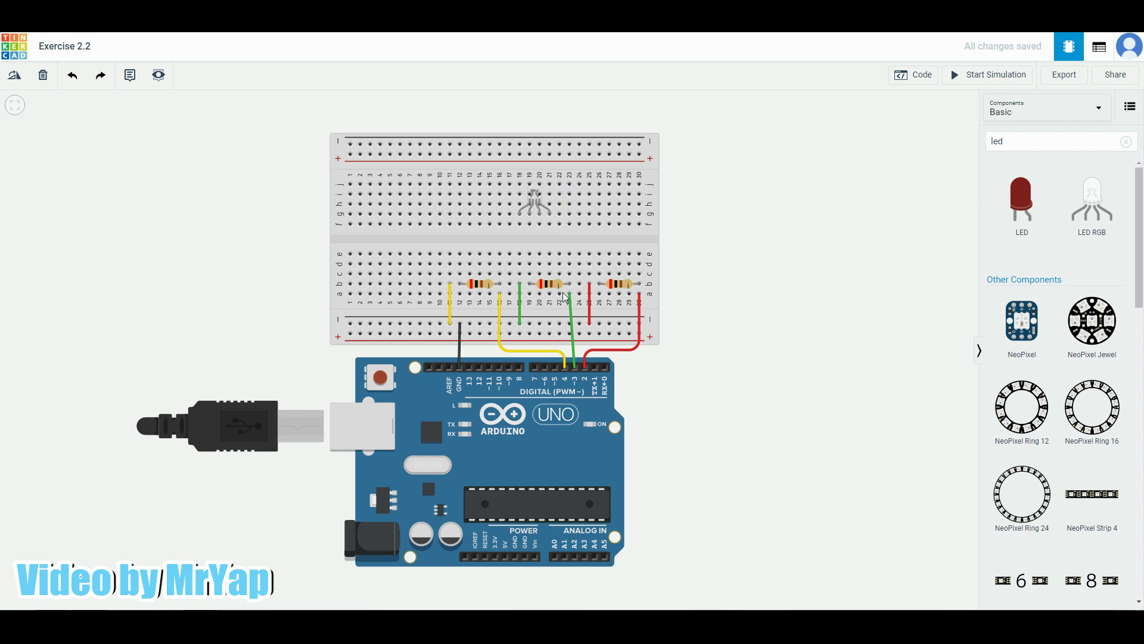
pyautogui.click(530, 225)
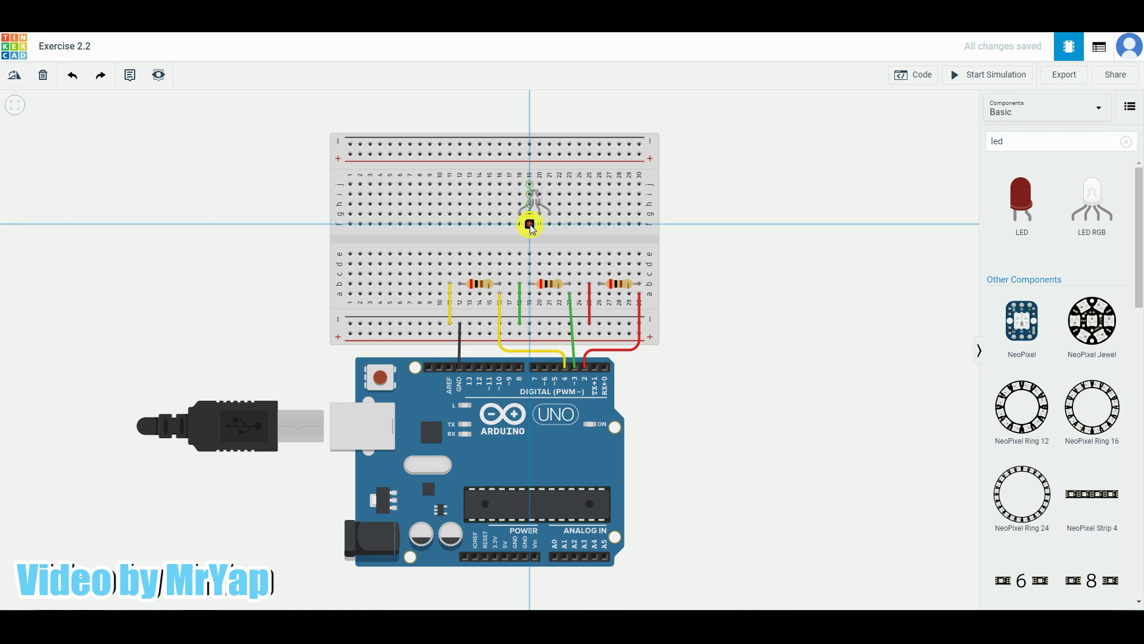
pyautogui.click(530, 325)
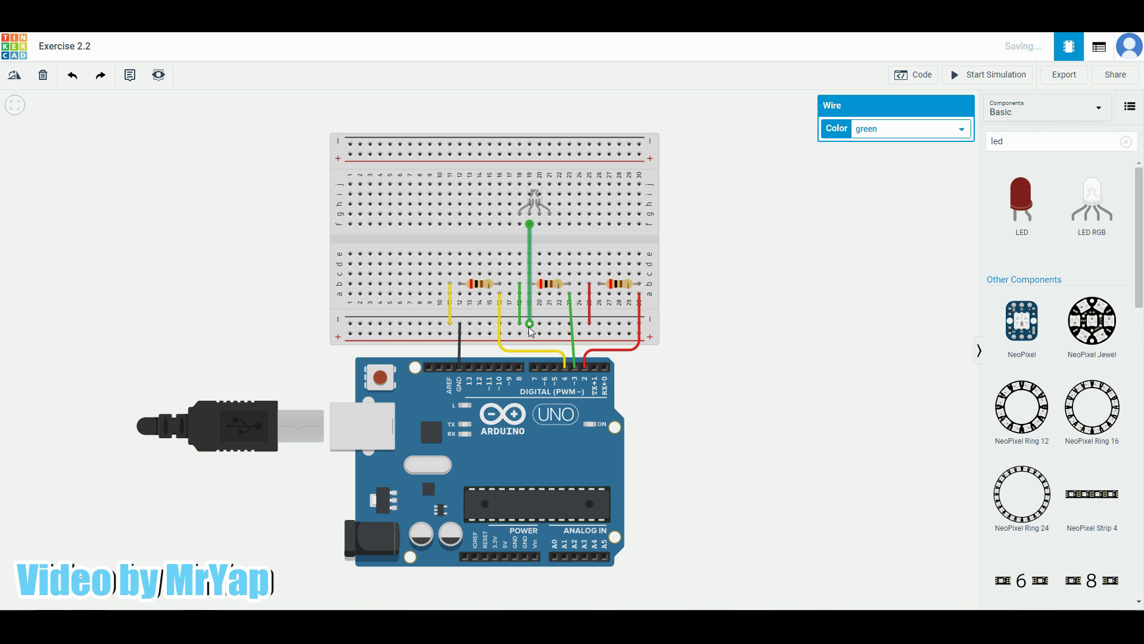
# Delete the short green (column 17), yellow (column 11) and red (column 24) jumper wires.
pyautogui.click(520, 309)
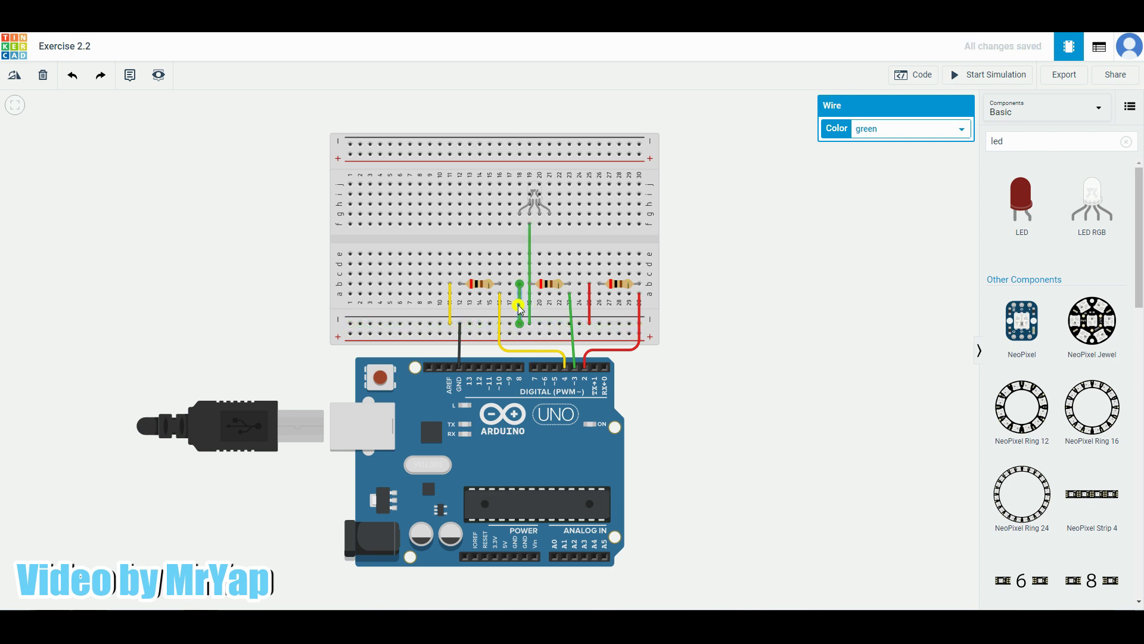
pyautogui.click(519, 307)
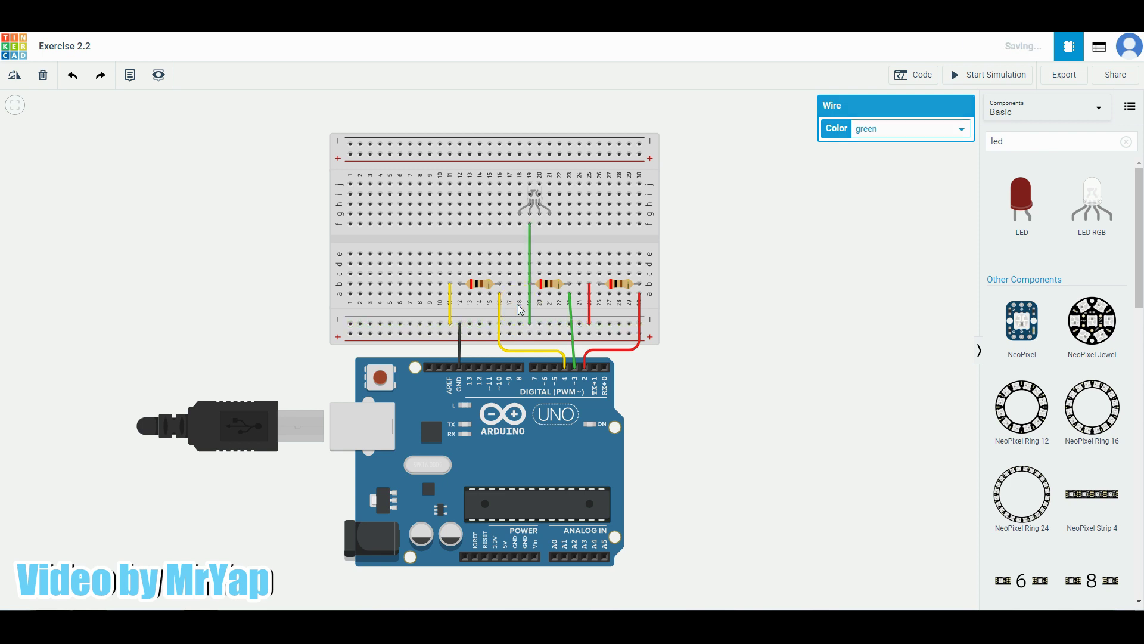
pyautogui.press('Delete')
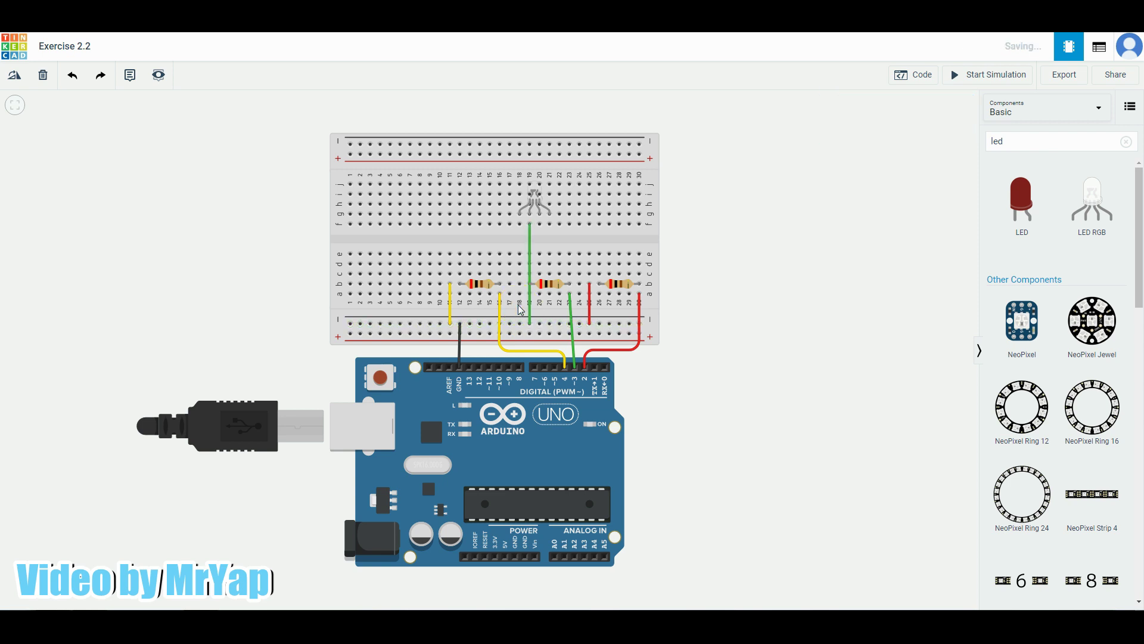
pyautogui.click(450, 310)
pyautogui.press('Delete')
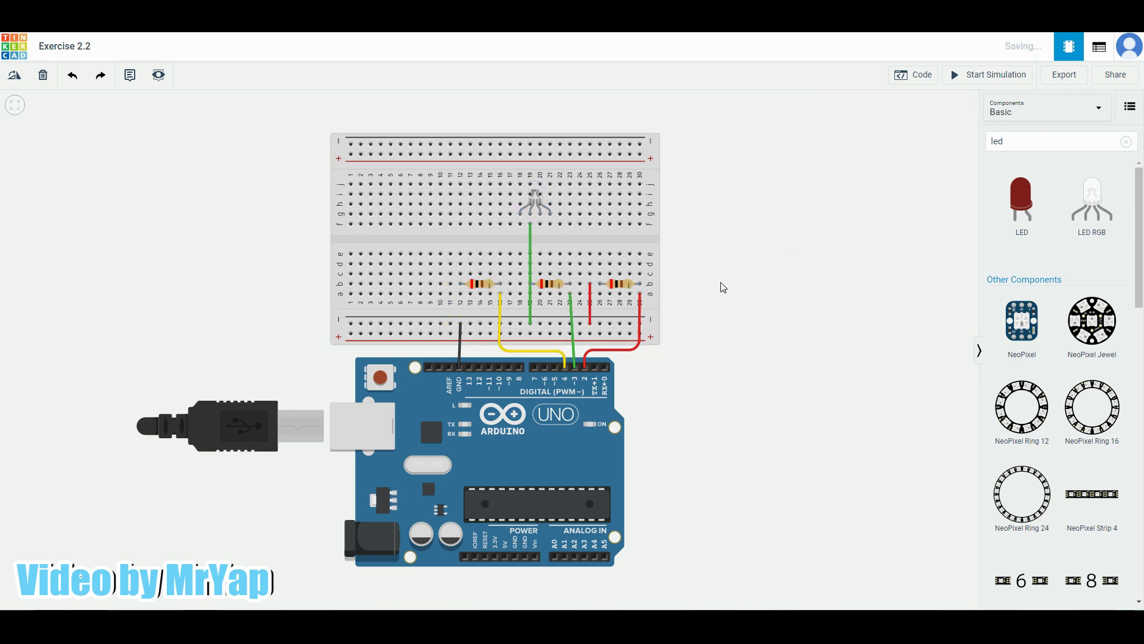
pyautogui.click(592, 298)
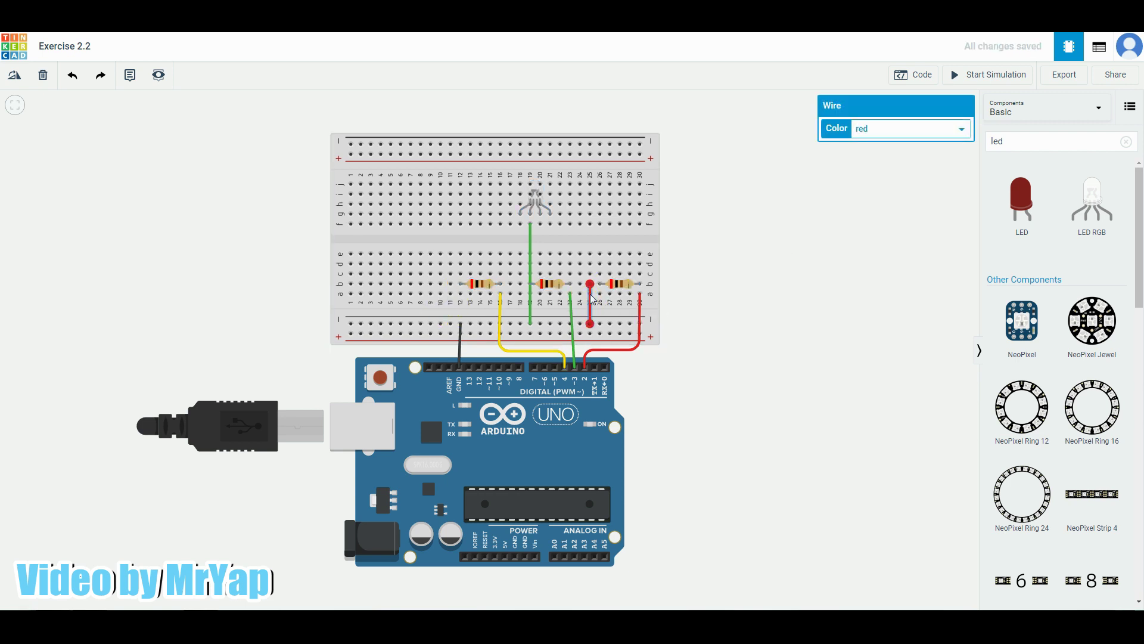
pyautogui.press('Delete')
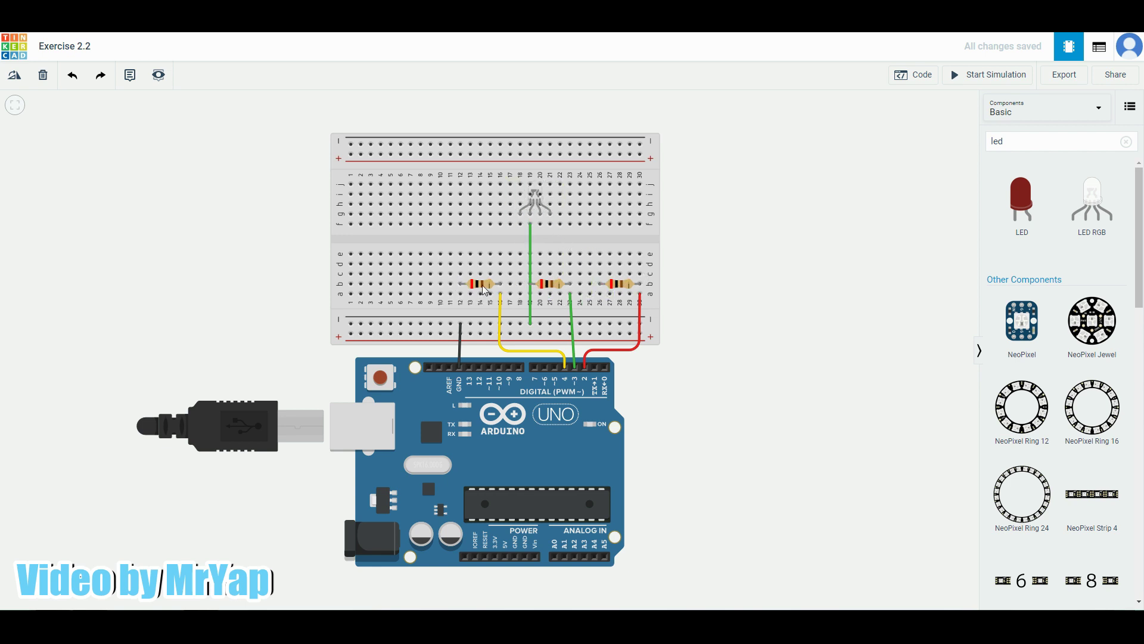
# Rotate the left resistor upright and move it up to column 18.
pyautogui.click(13, 75)
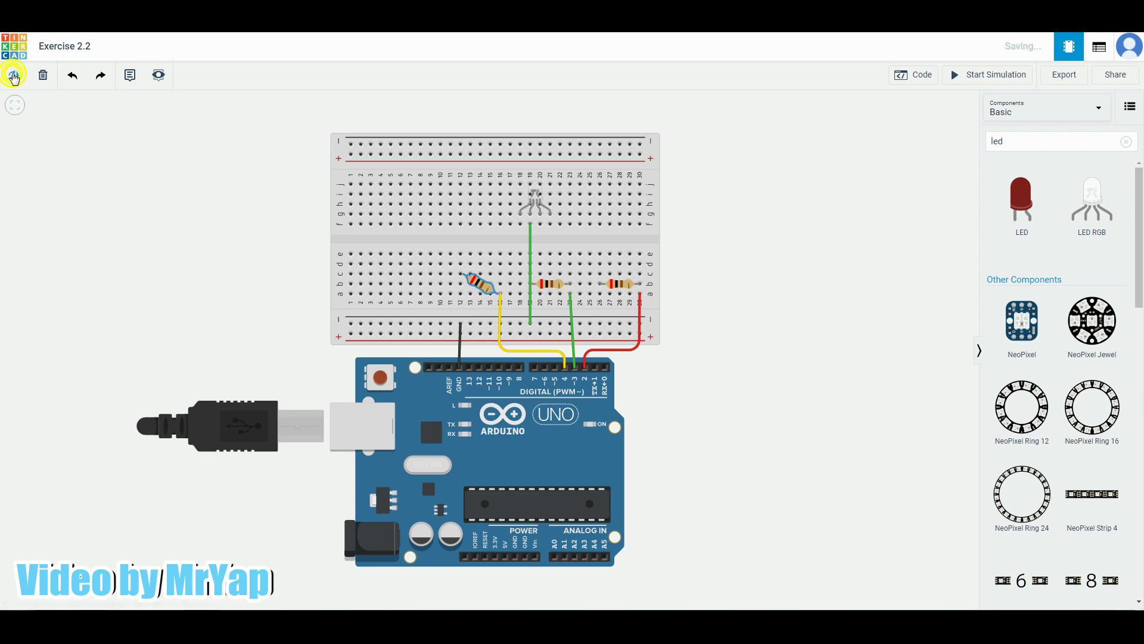
pyautogui.click(13, 76)
pyautogui.click(13, 75)
pyautogui.moveTo(482, 284); pyautogui.dragTo(522, 245)
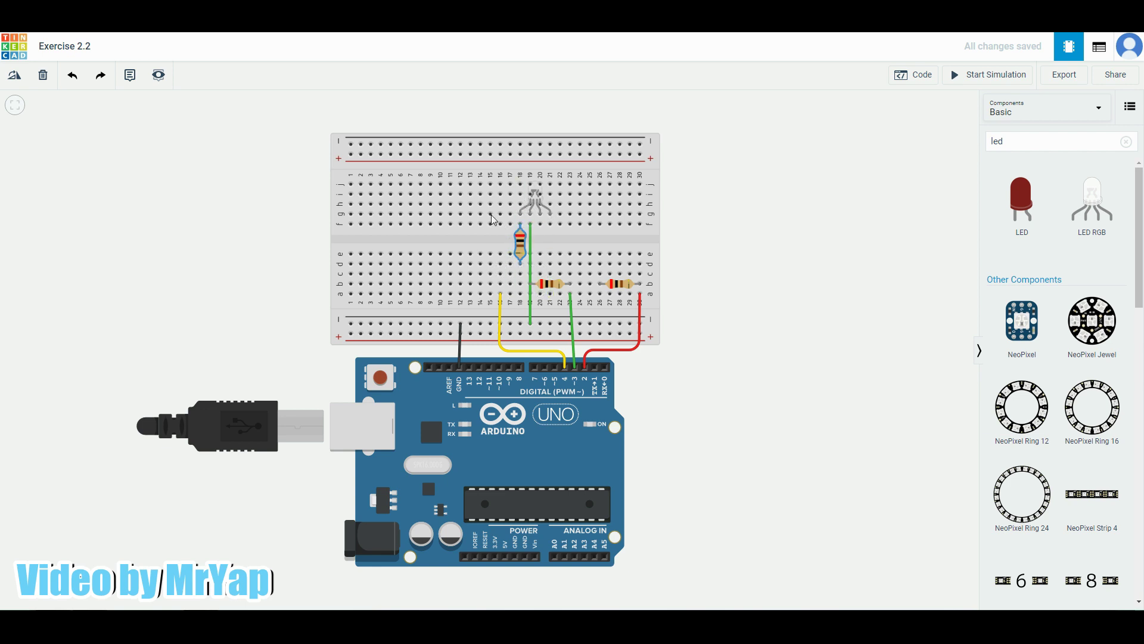
# Rotate the middle resistor upright and move it up to column 20.
pyautogui.click(554, 284)
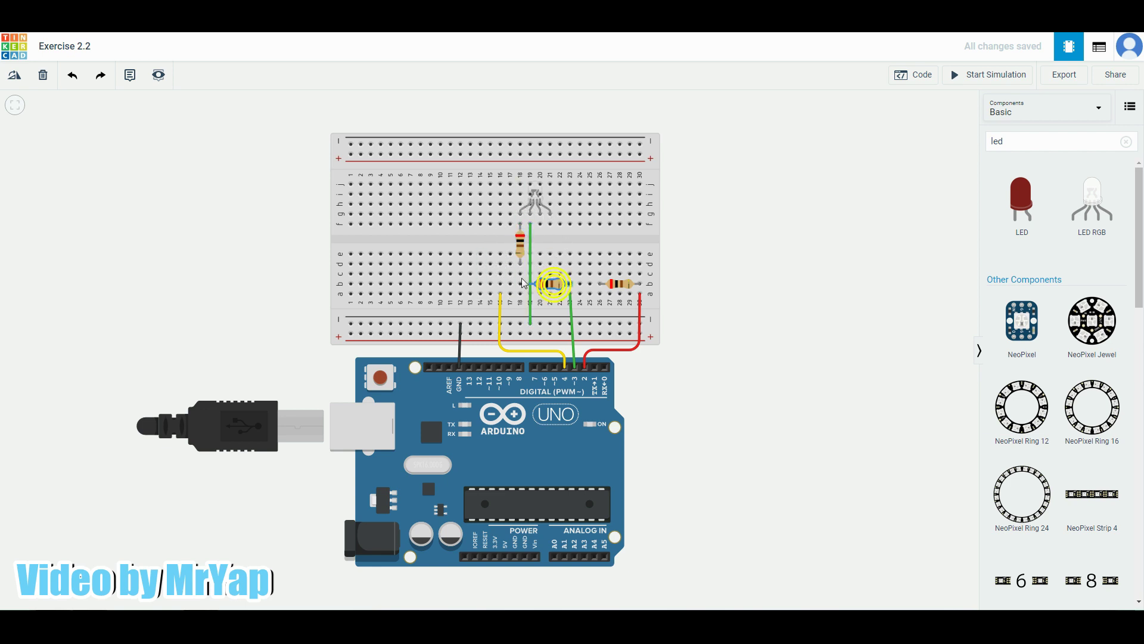
pyautogui.click(14, 76)
pyautogui.click(14, 75)
pyautogui.click(15, 75)
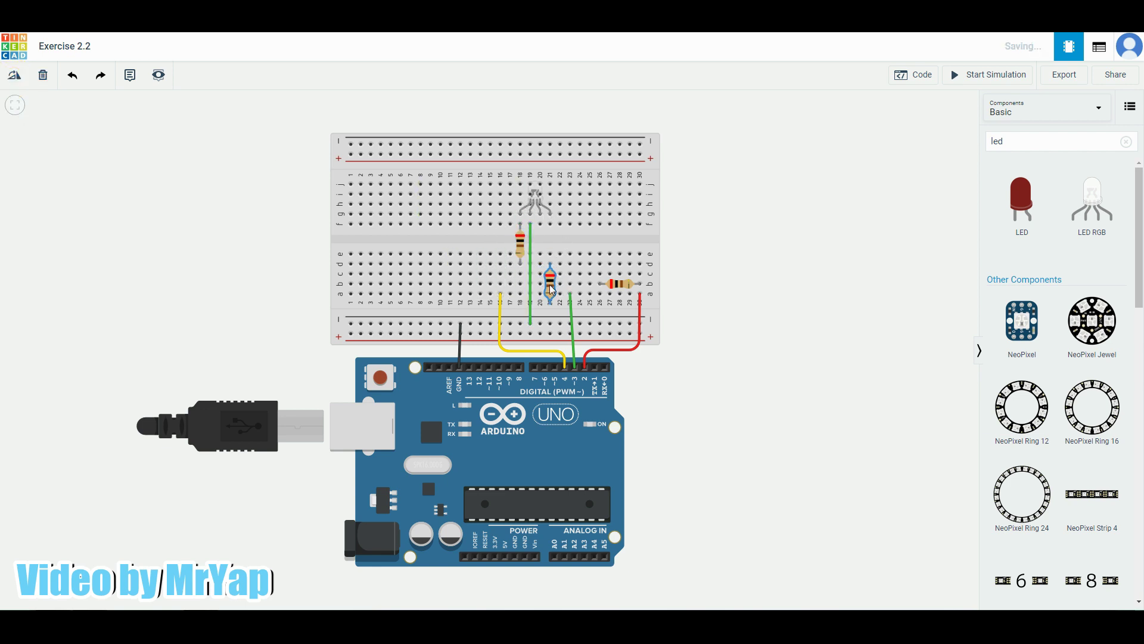
pyautogui.moveTo(551, 284); pyautogui.dragTo(540, 243)
# Rotate the right-hand resistor upright and move it up to column 21.
pyautogui.click(615, 285)
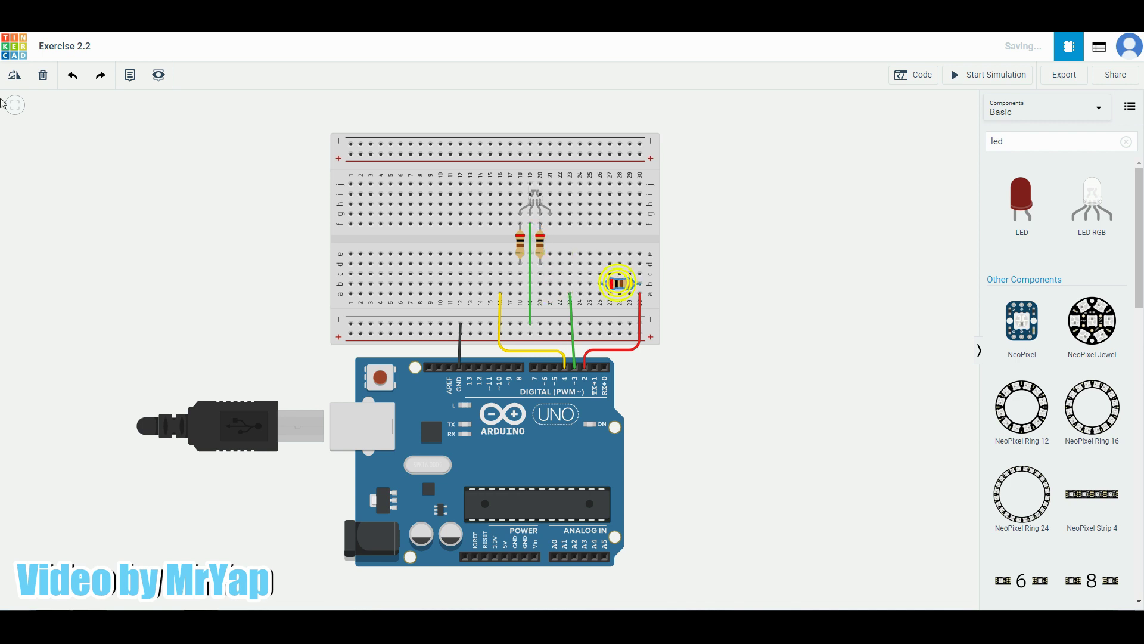
pyautogui.click(14, 75)
pyautogui.click(14, 75)
pyautogui.click(14, 75)
pyautogui.moveTo(622, 284); pyautogui.dragTo(552, 243)
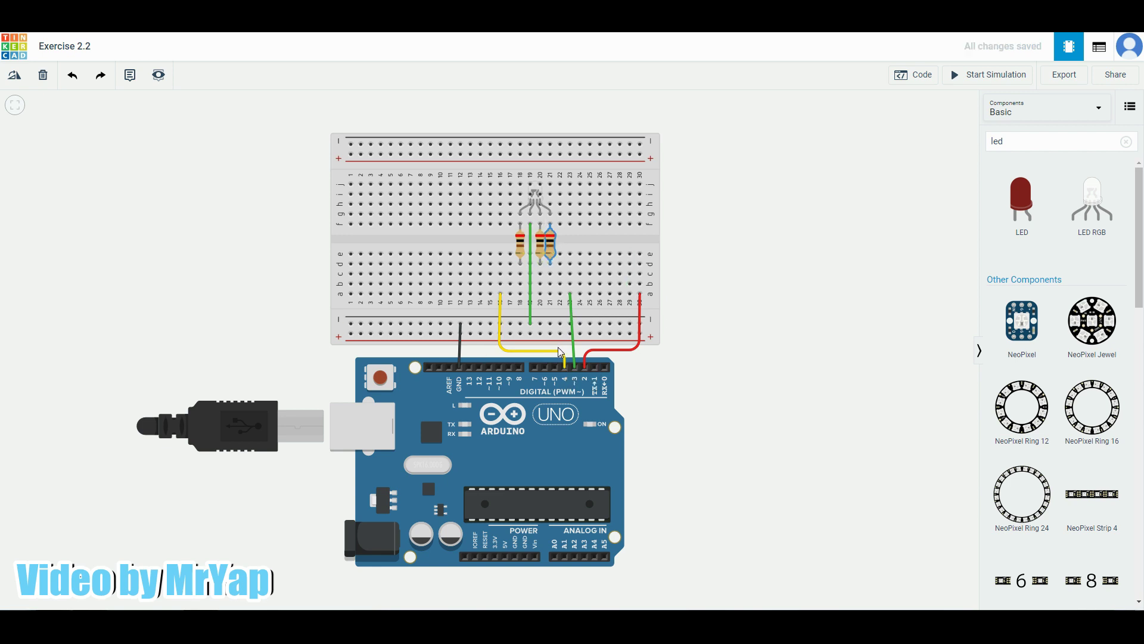
# Delete the yellow, green (pin 3) and red (pin 2) wires running to the Arduino.
pyautogui.click(555, 356)
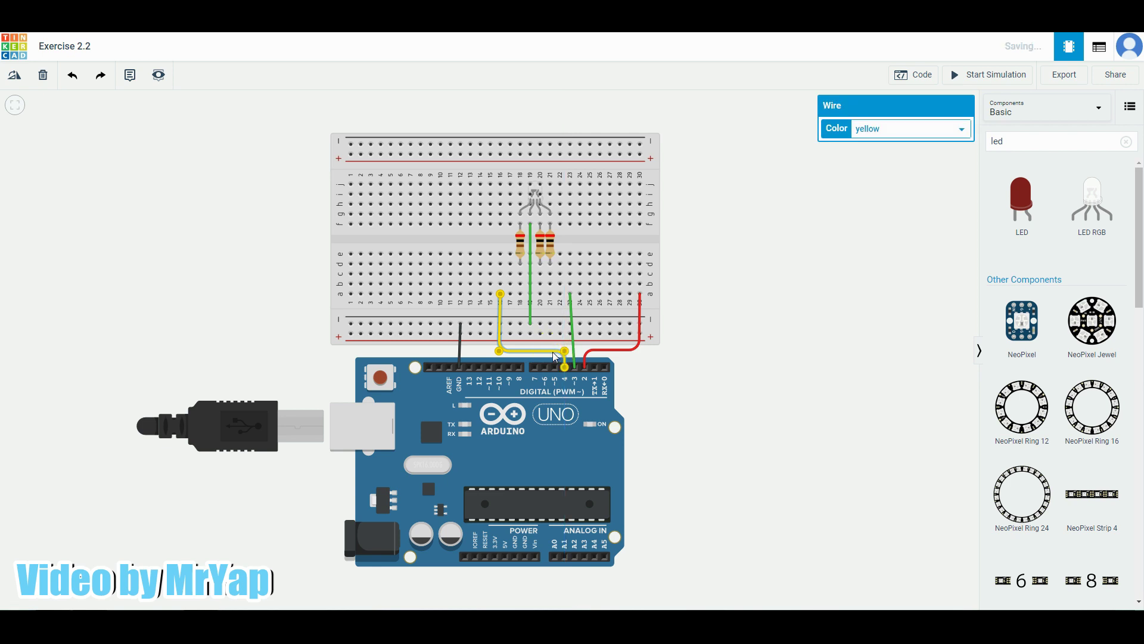
pyautogui.press('Delete')
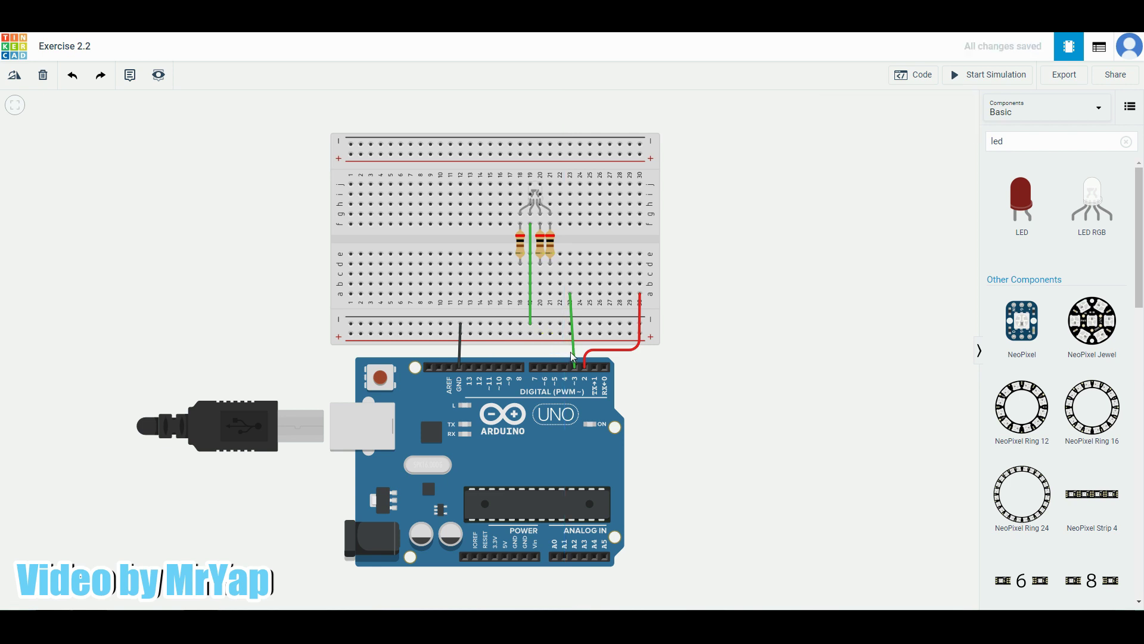
pyautogui.click(573, 357)
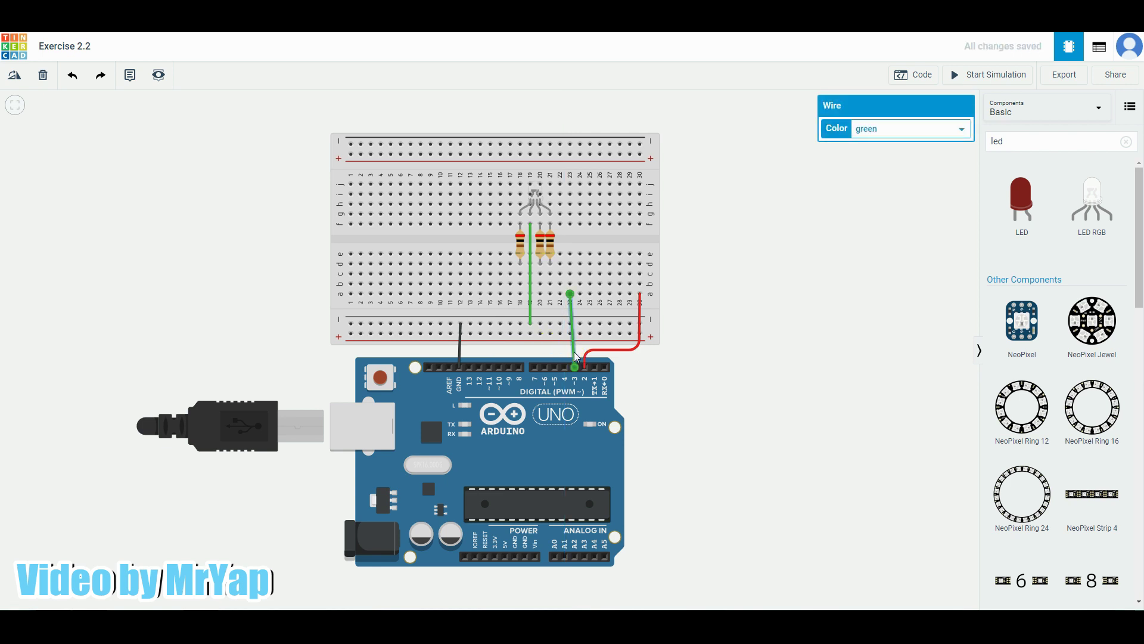
pyautogui.press('Delete')
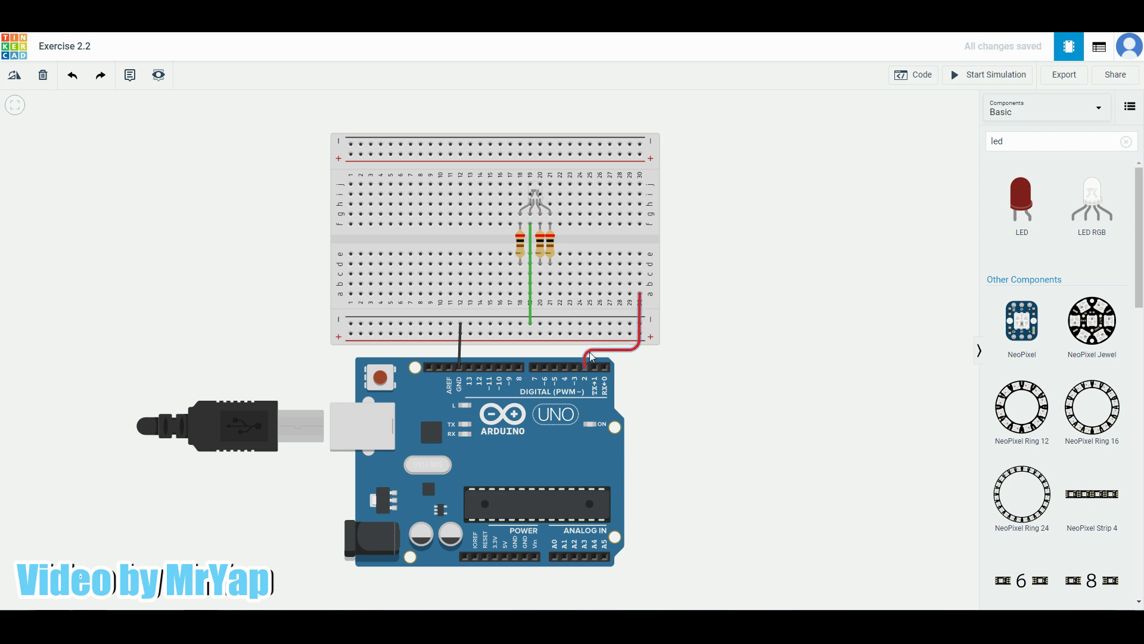
pyautogui.click(589, 353)
pyautogui.press('Delete')
# Run a red wire from pin 4 to the resistor at column 18.
pyautogui.click(564, 368)
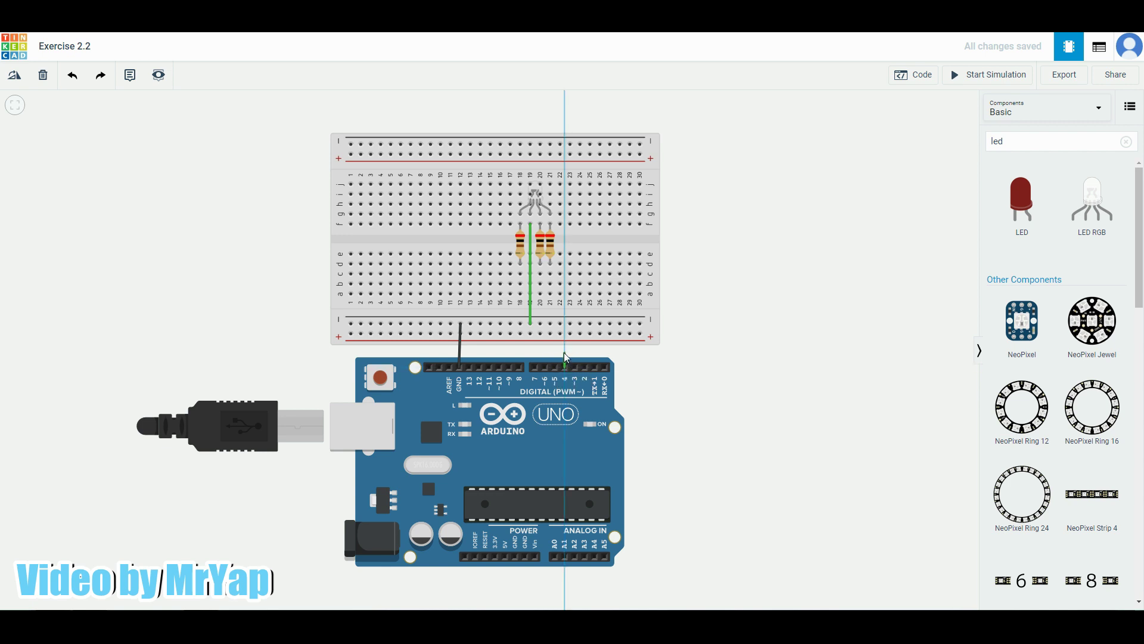
pyautogui.click(563, 352)
pyautogui.click(519, 353)
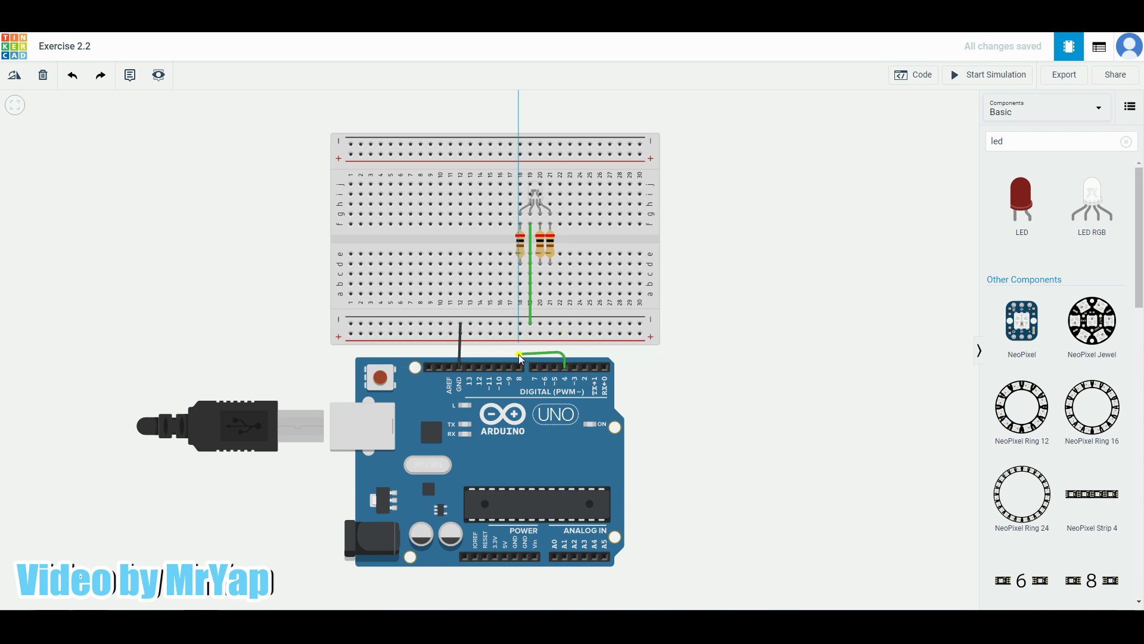
pyautogui.click(520, 294)
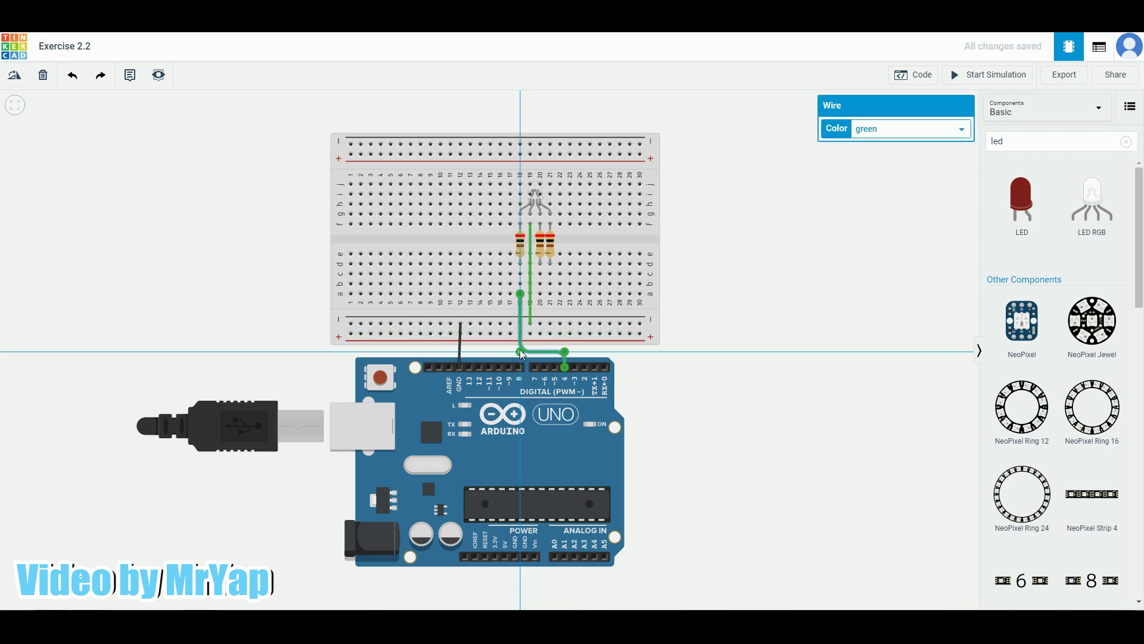
pyautogui.click(890, 130)
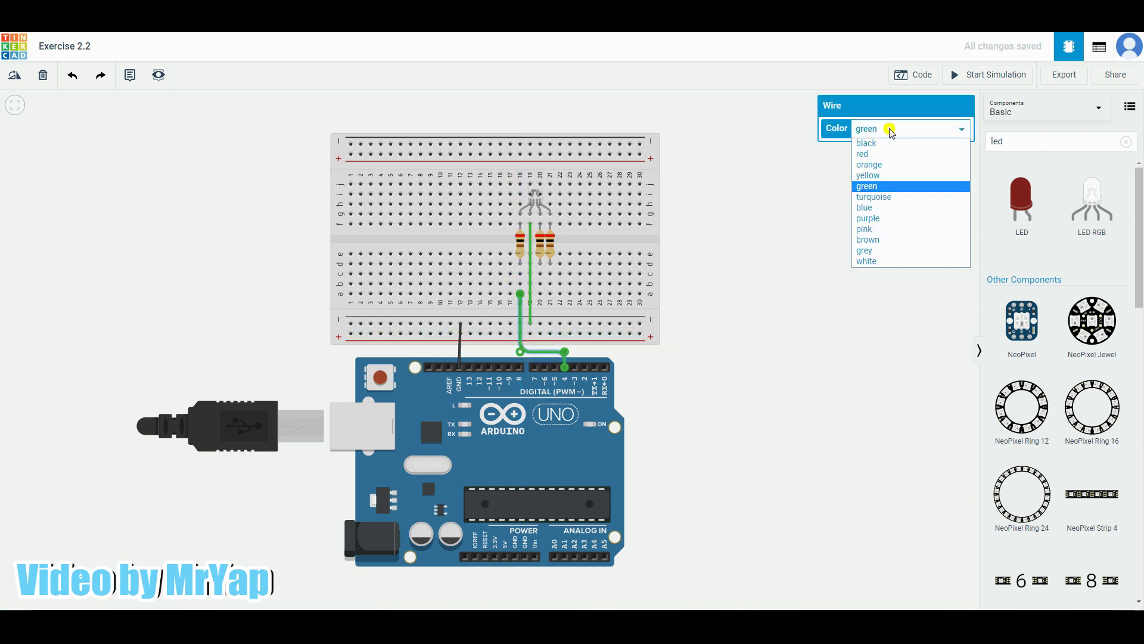
pyautogui.click(863, 154)
pyautogui.click(779, 370)
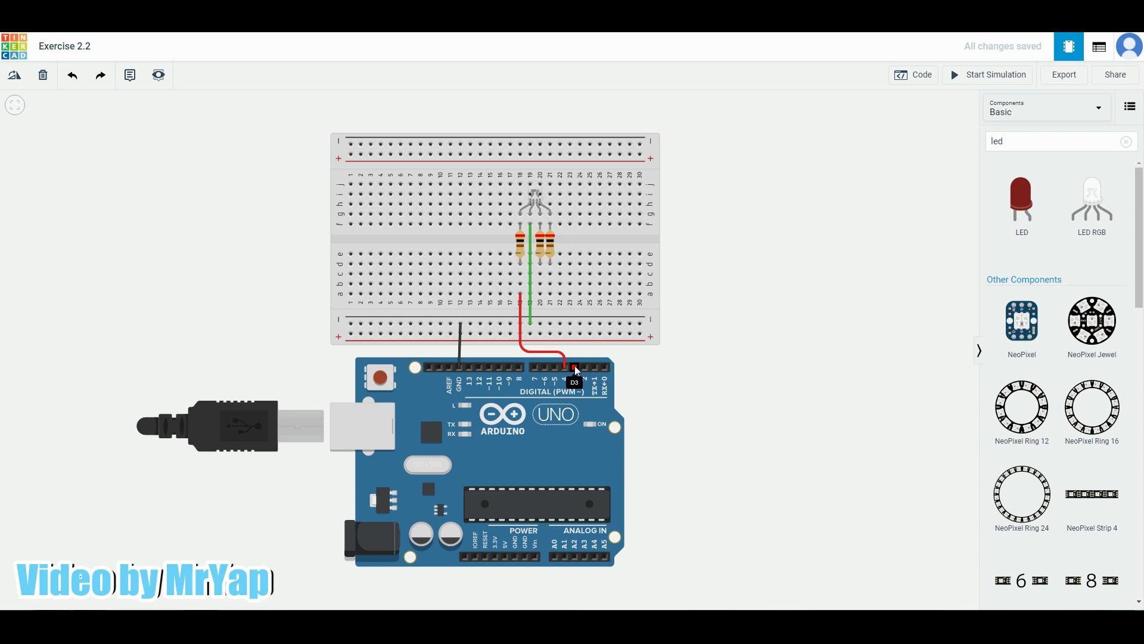
# Run a blue wire from pin D3 to the resistor at column 20.
pyautogui.click(575, 368)
pyautogui.click(575, 346)
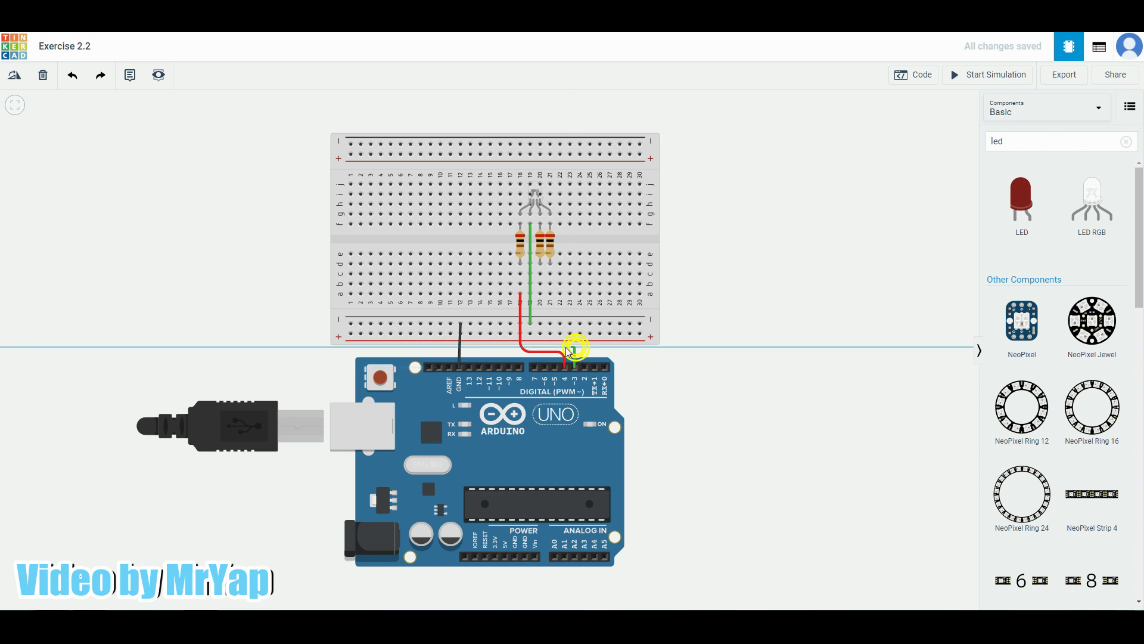
pyautogui.click(544, 345)
pyautogui.click(540, 293)
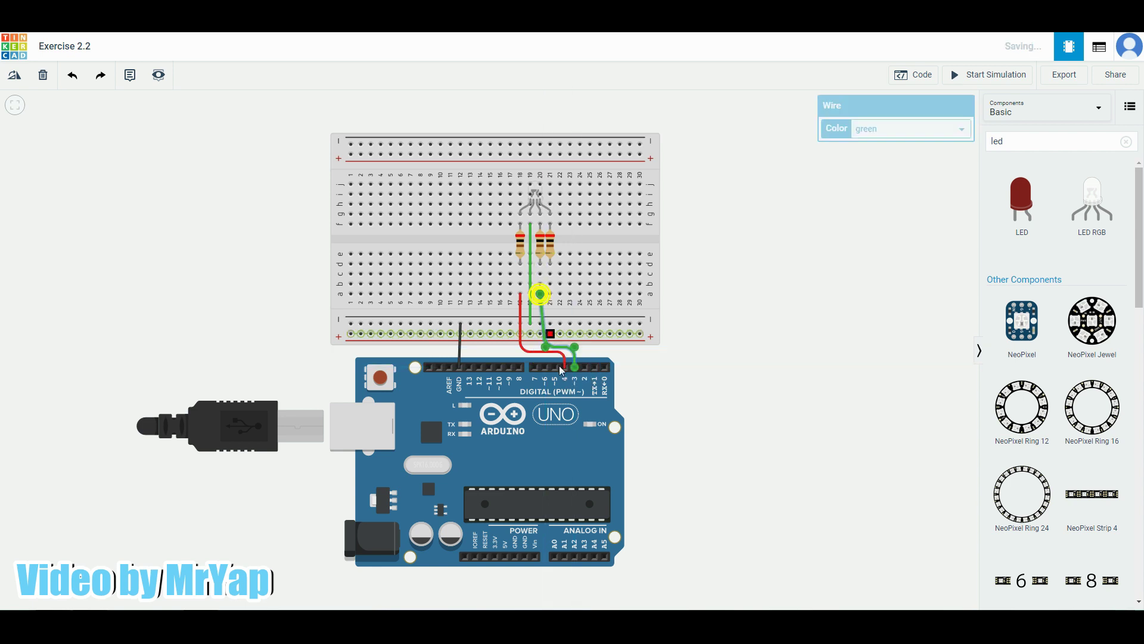
pyautogui.click(862, 131)
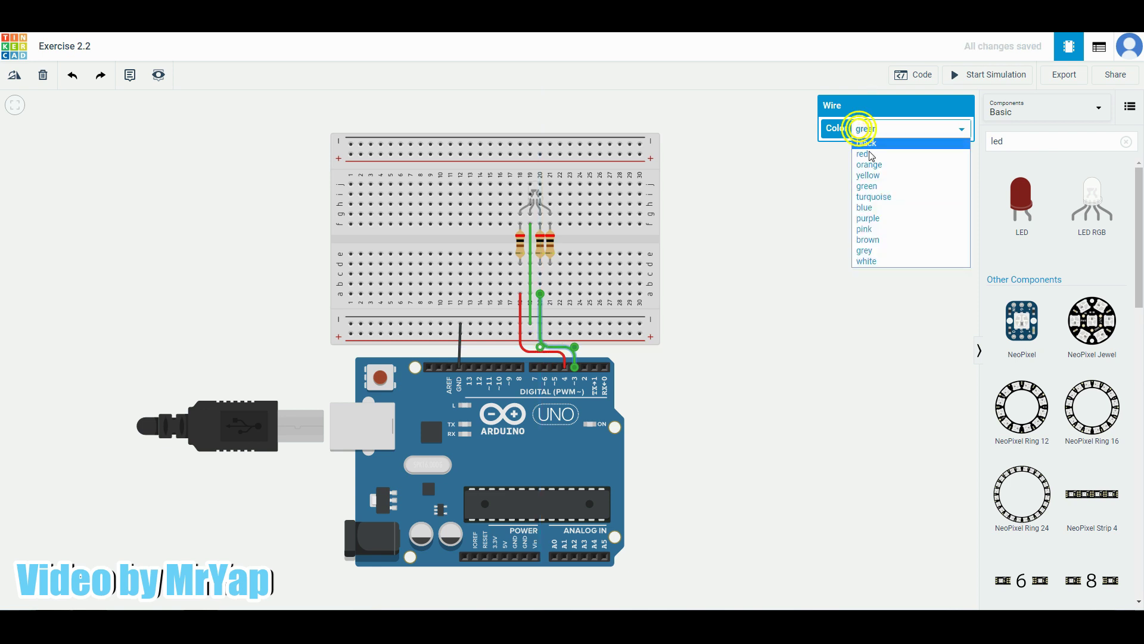
pyautogui.click(866, 208)
pyautogui.click(659, 391)
# Run a green wire from pin D2 to the third resistor and start the simulation.
pyautogui.click(584, 368)
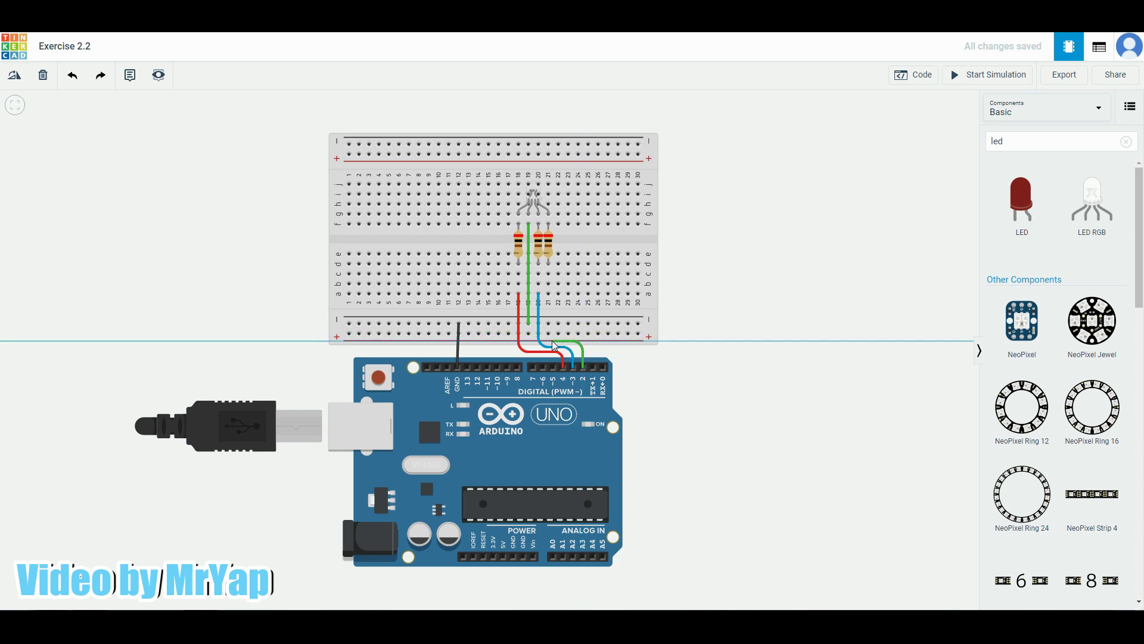
pyautogui.click(550, 341)
pyautogui.click(548, 294)
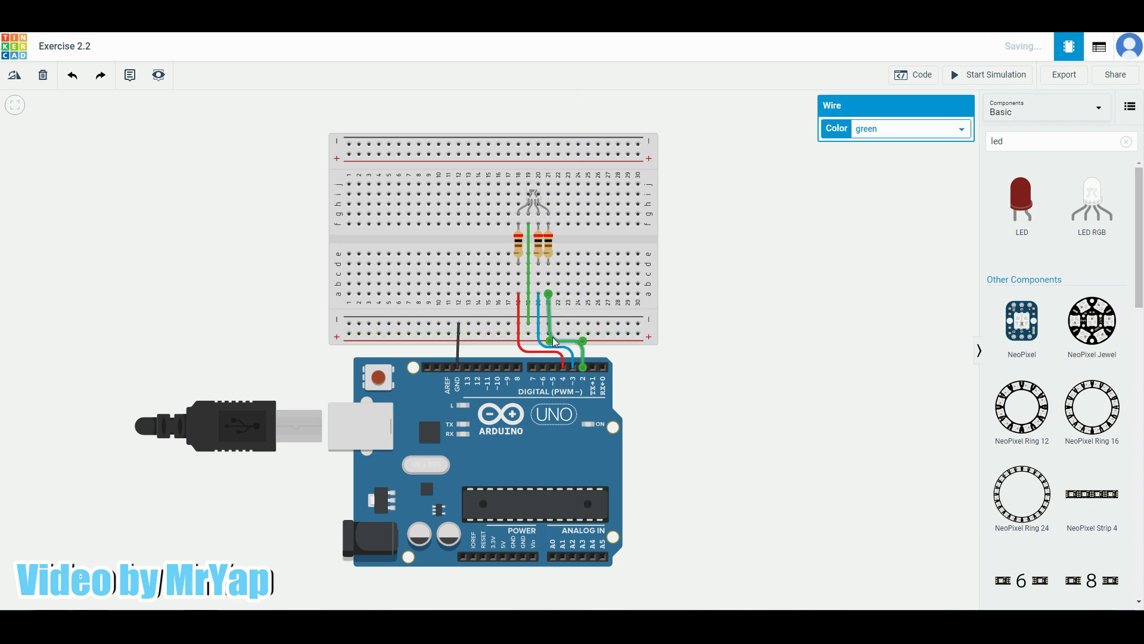
pyautogui.click(732, 331)
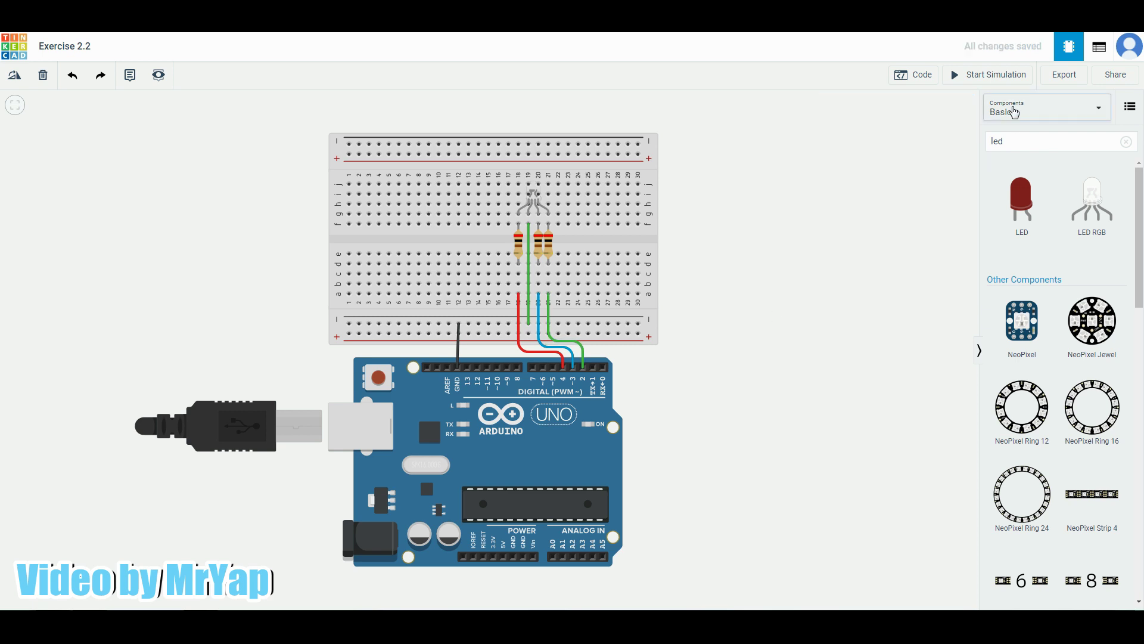
pyautogui.click(990, 82)
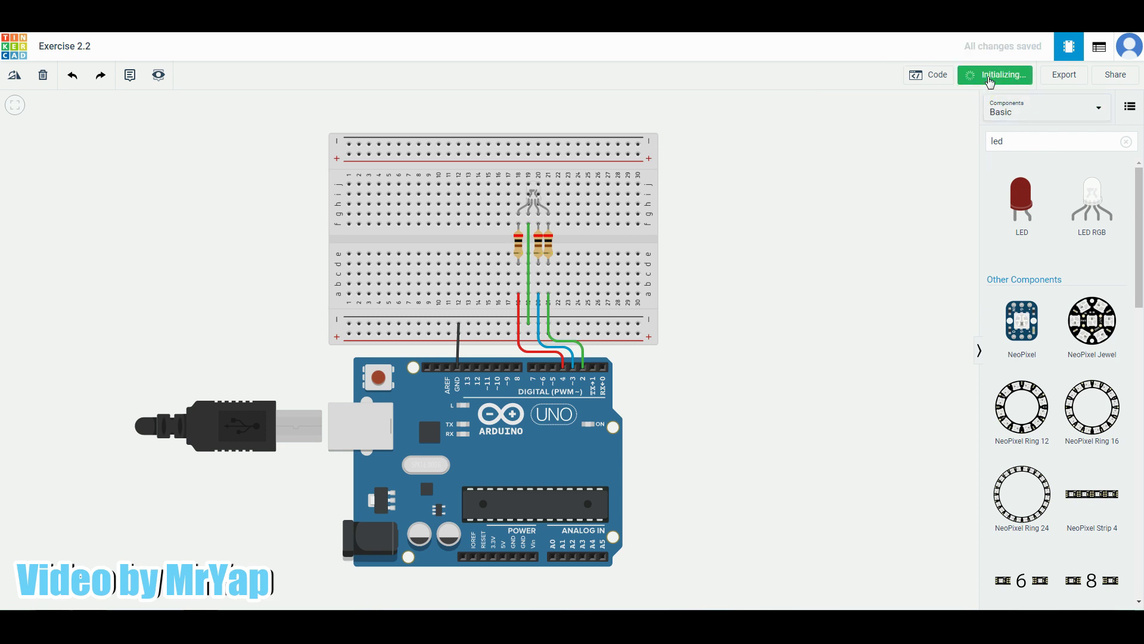